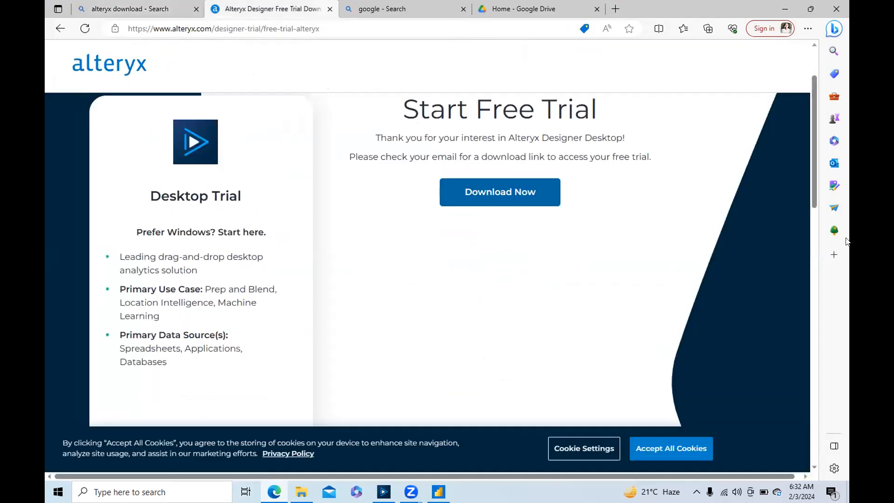
# - Open the Alteryx Designer free trial page from the "alteryx download" search results and review its Desktop Trial and Cloud Trial options
pyautogui.moveTo(810, 162); pyautogui.dragTo(804, 99)
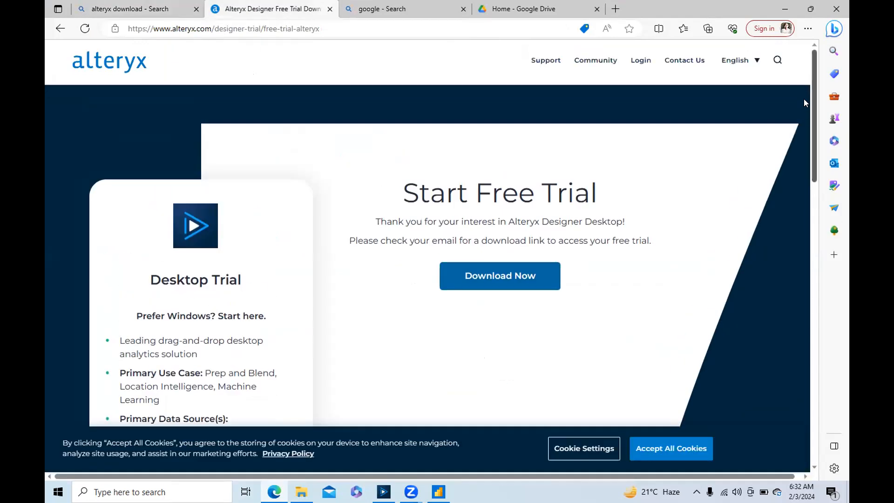
pyautogui.click(110, 7)
pyautogui.click(234, 157)
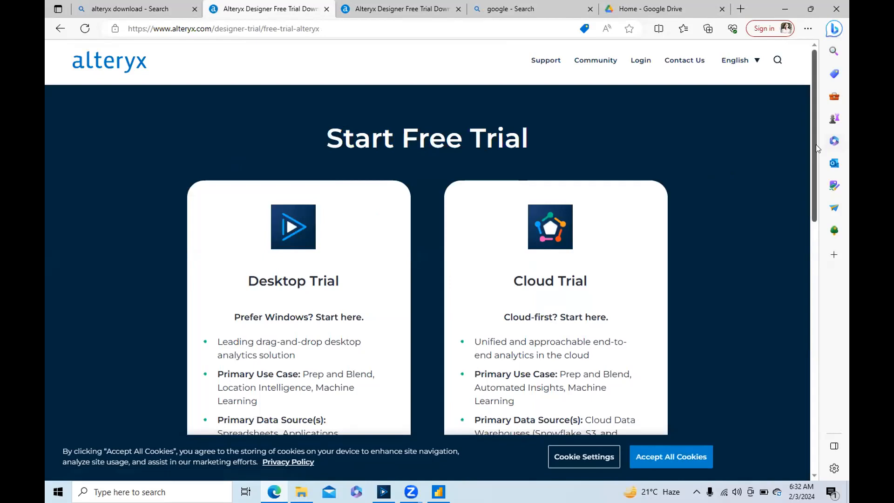
pyautogui.scroll(-3, 815, 149)
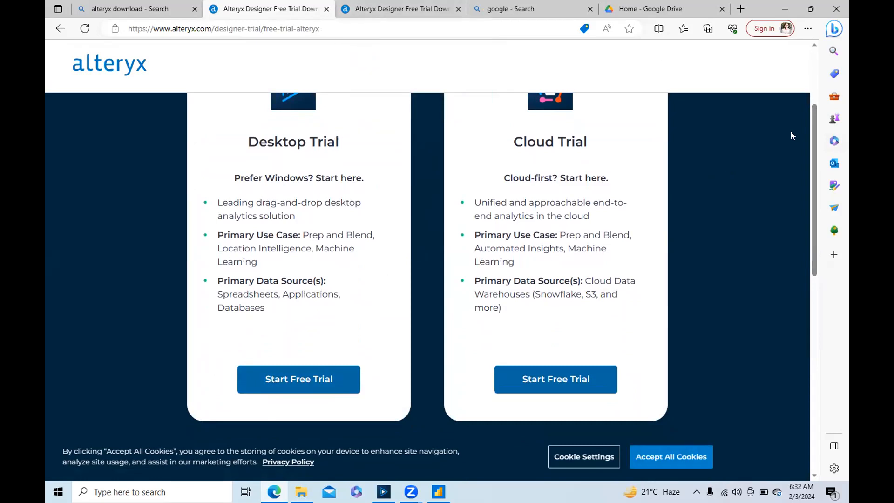
pyautogui.scroll(3, 813, 143)
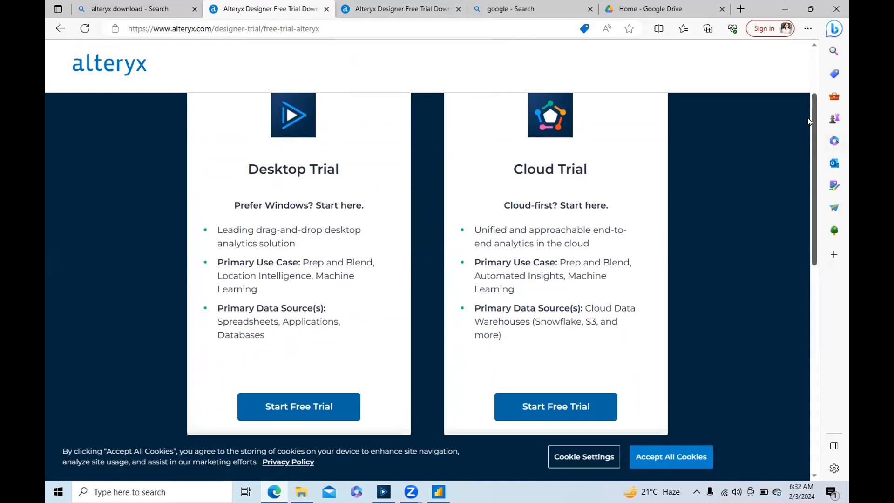
pyautogui.scroll(-2, 819, 129)
pyautogui.scroll(-1, 820, 129)
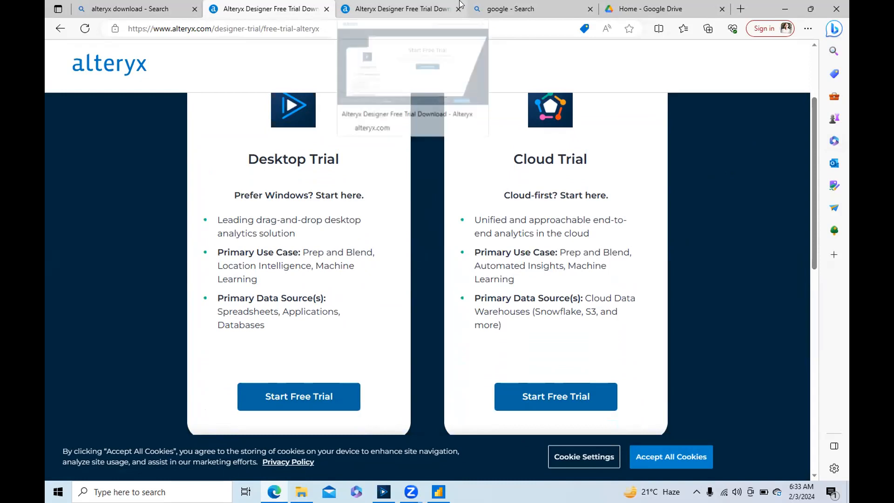
# - Close the google search page and review the two open Alteryx free trial pages, including the trial page's address
pyautogui.click(590, 9)
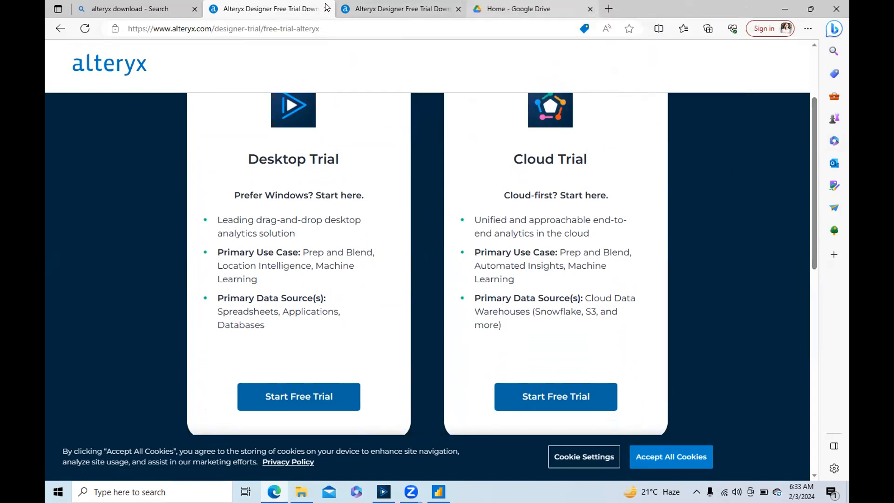
pyautogui.click(371, 6)
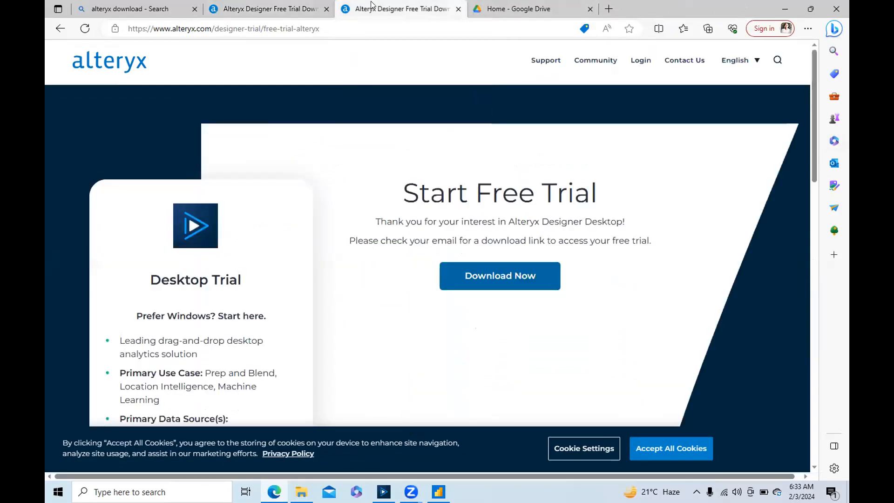
pyautogui.click(320, 6)
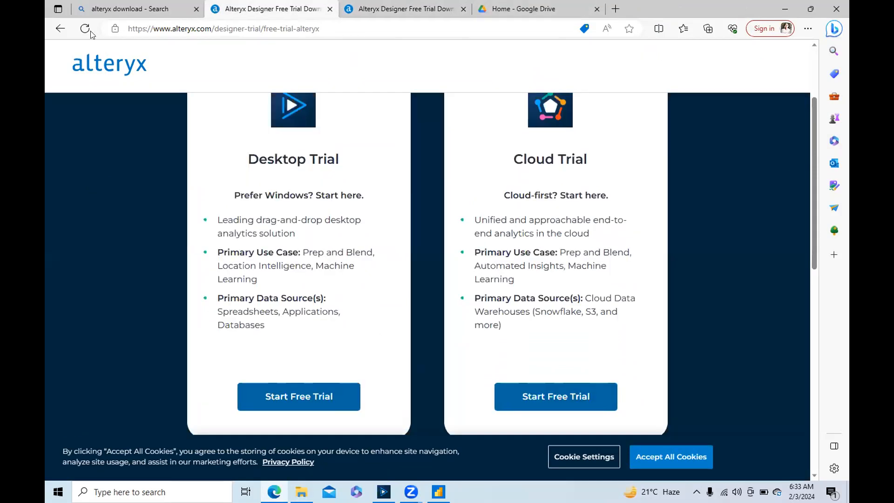
pyautogui.click(121, 9)
pyautogui.click(252, 9)
pyautogui.click(321, 27)
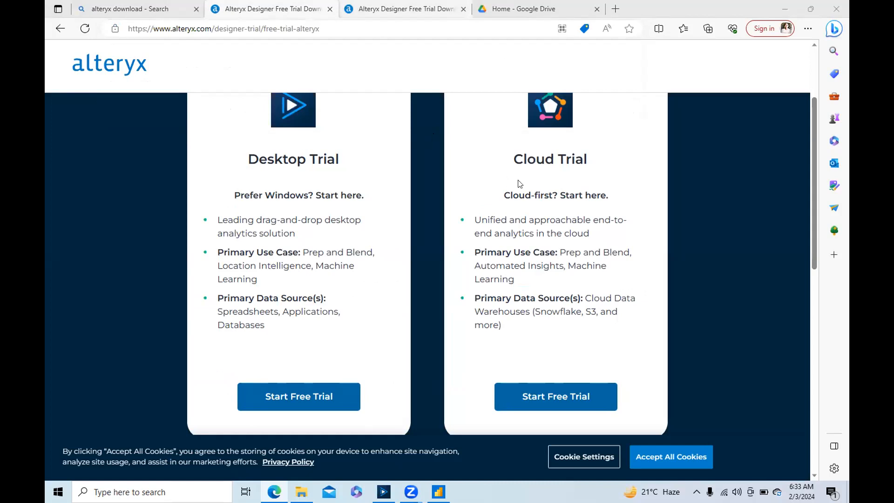
pyautogui.moveTo(814, 128); pyautogui.dragTo(815, 166)
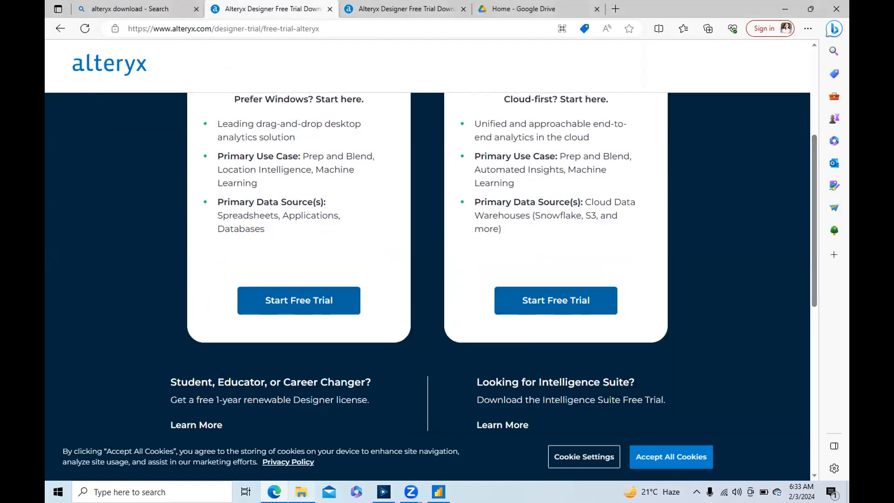
# - Look up the Alteryx Designer 2023.2 shortcut in the Desktop folder, widening the Name column, and minimize the open windows
pyautogui.click(301, 492)
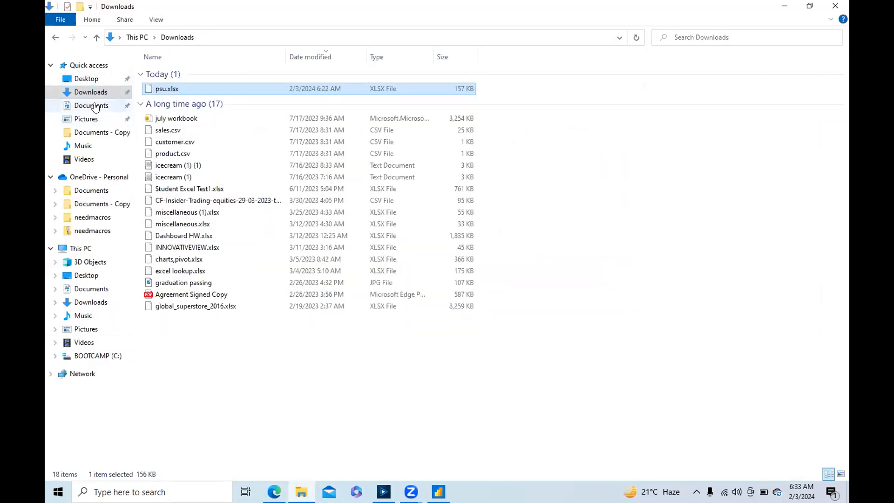
pyautogui.click(86, 79)
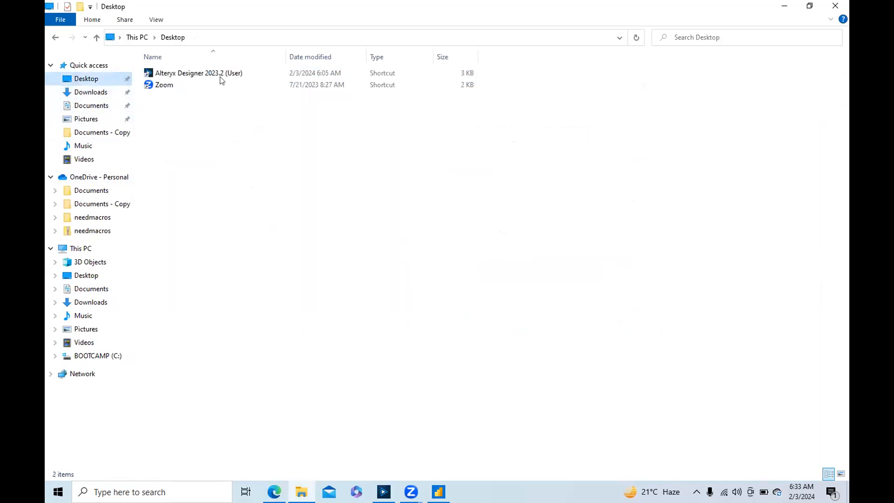
pyautogui.moveTo(286, 51); pyautogui.dragTo(337, 51)
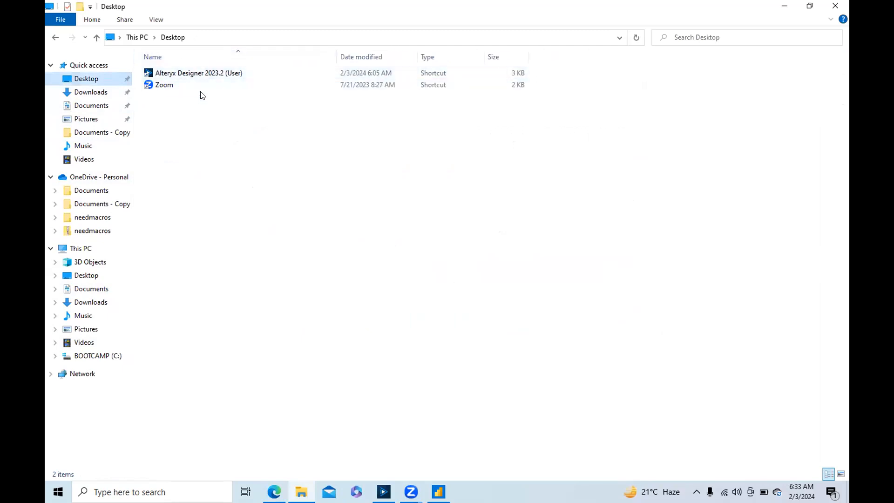
pyautogui.click(786, 5)
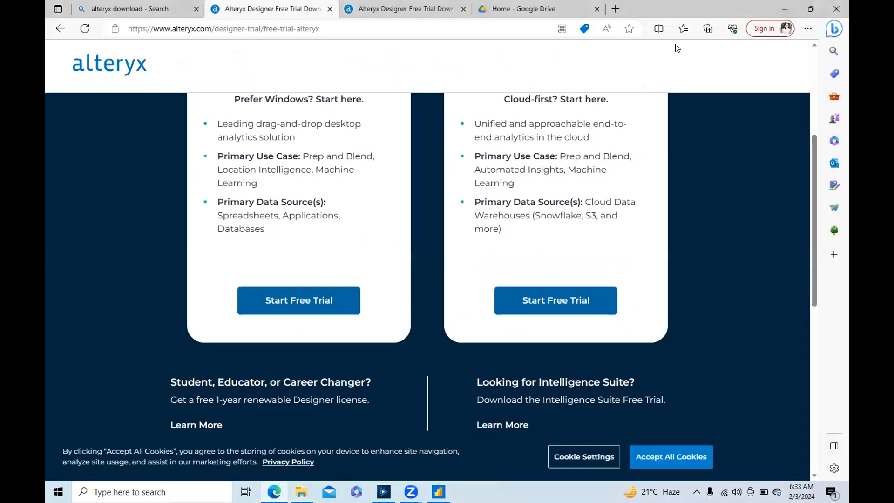
pyautogui.click(785, 9)
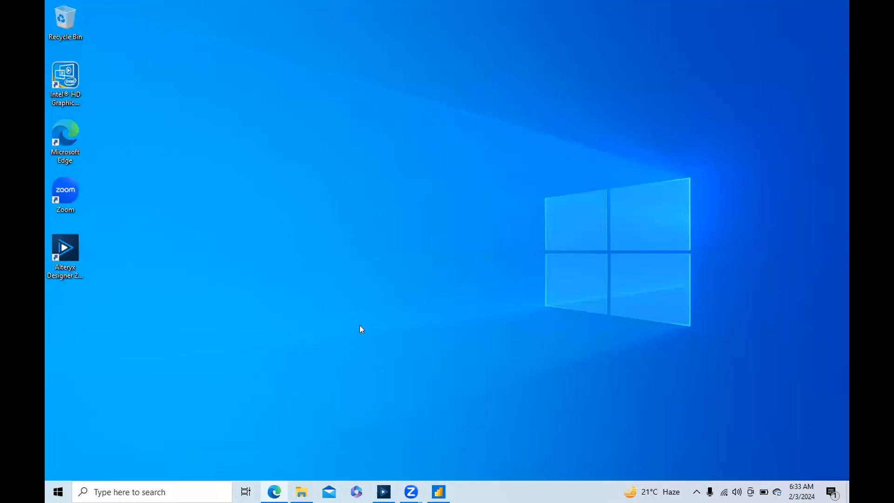
# - Switch to Alteryx Designer and place an Input Data tool on the empty canvas of New Workflow2
pyautogui.click(384, 492)
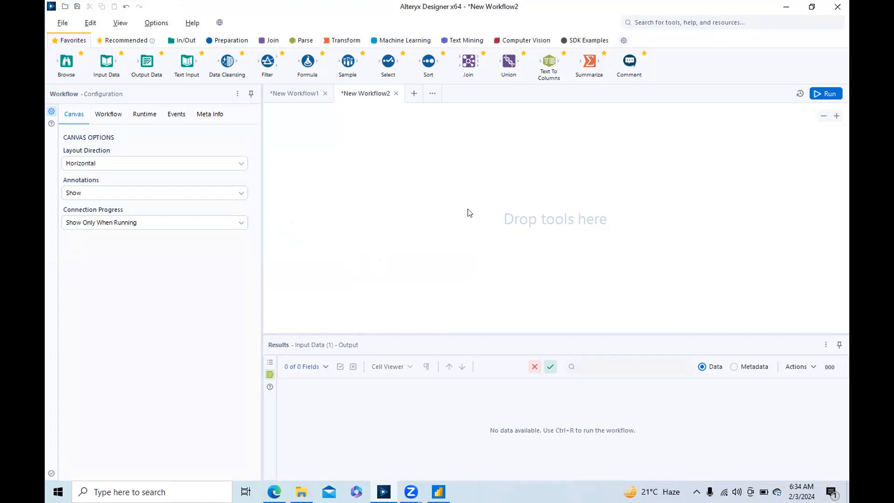
pyautogui.click(283, 95)
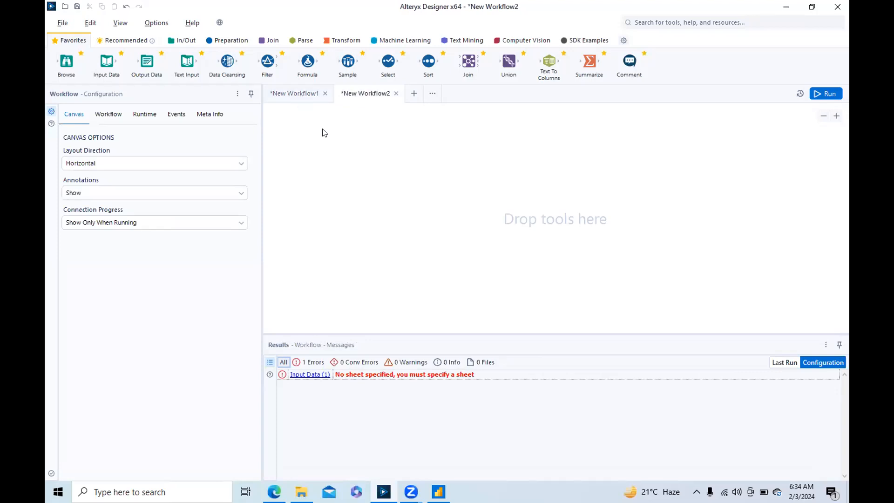
pyautogui.moveTo(98, 60); pyautogui.dragTo(317, 142)
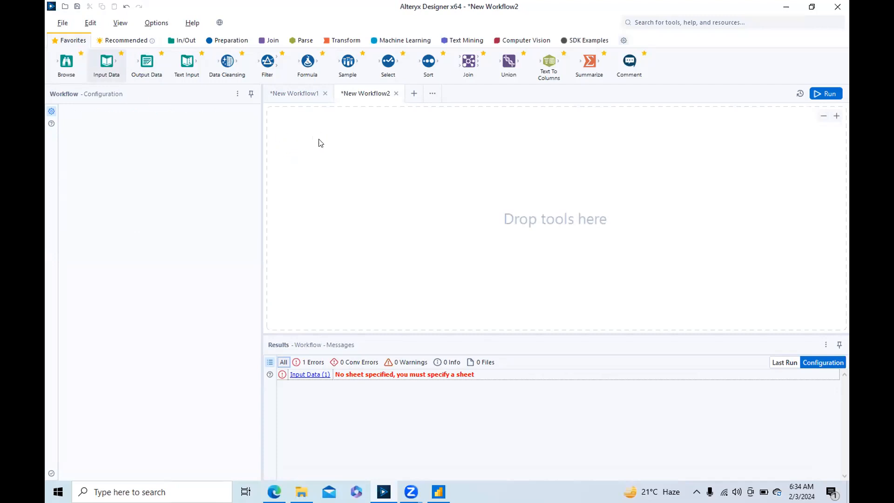
# - Examine the supported file types and available data sources in the Input Data tool's connection setup, and close it without connecting
pyautogui.click(120, 139)
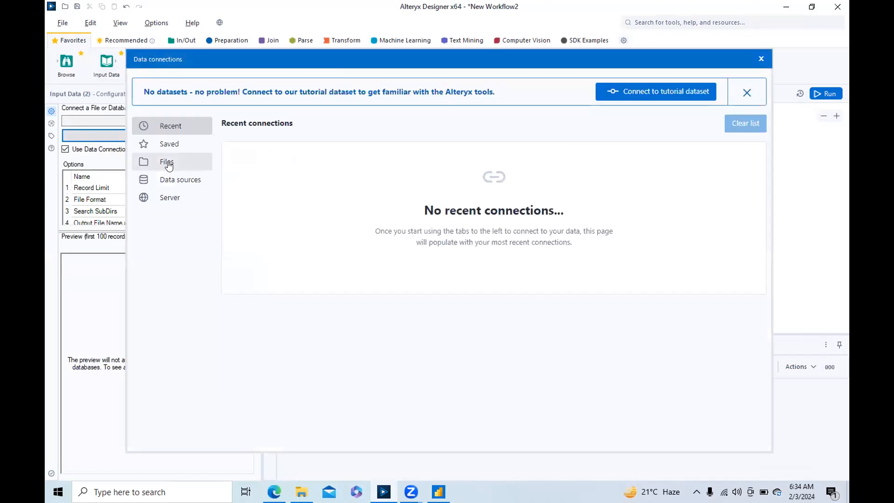
pyautogui.click(168, 164)
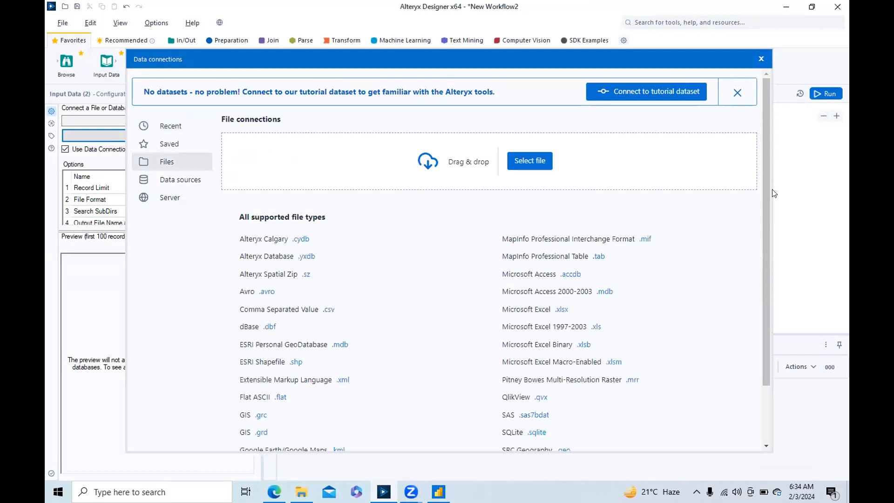
pyautogui.moveTo(766, 168); pyautogui.dragTo(766, 256)
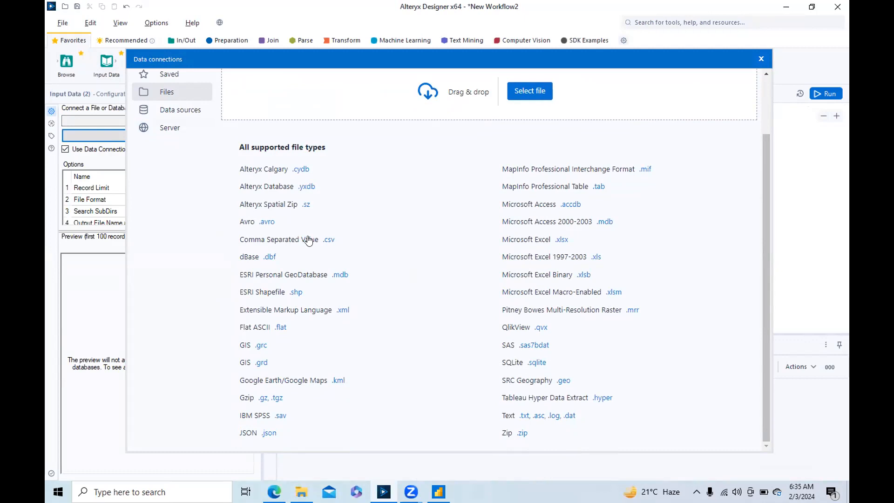
pyautogui.click(196, 119)
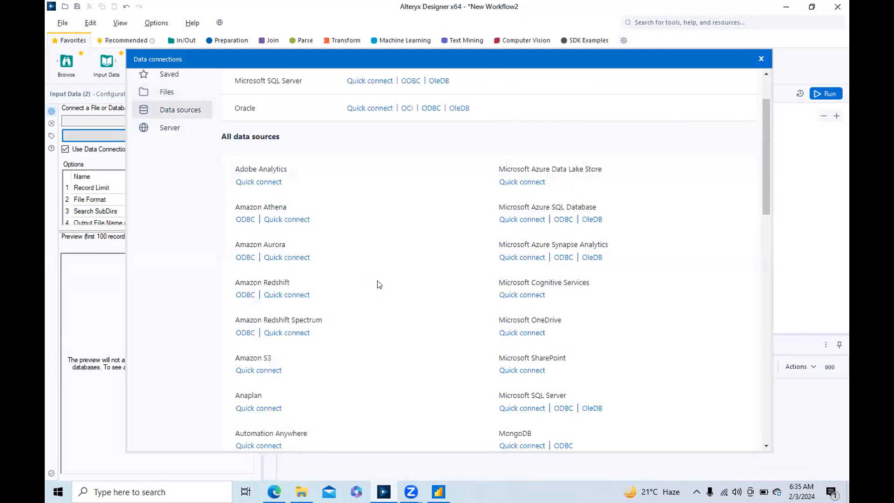
pyautogui.moveTo(763, 135); pyautogui.dragTo(772, 348)
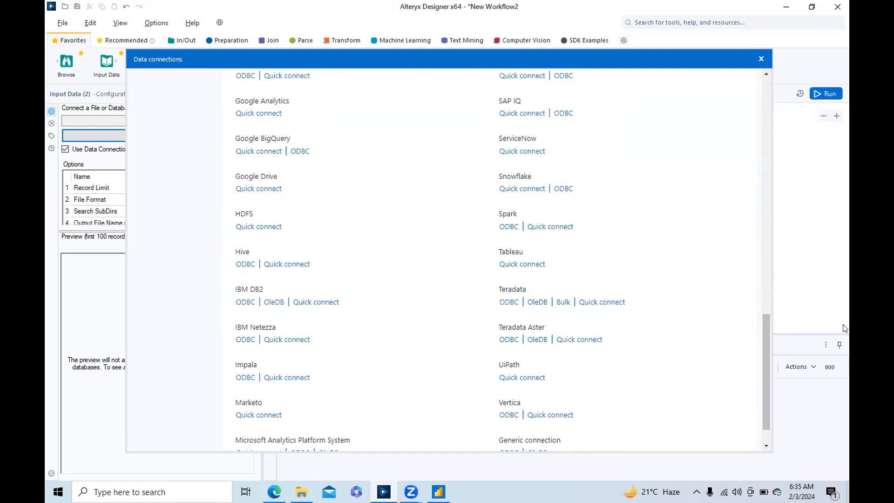
pyautogui.moveTo(764, 345); pyautogui.dragTo(760, 104)
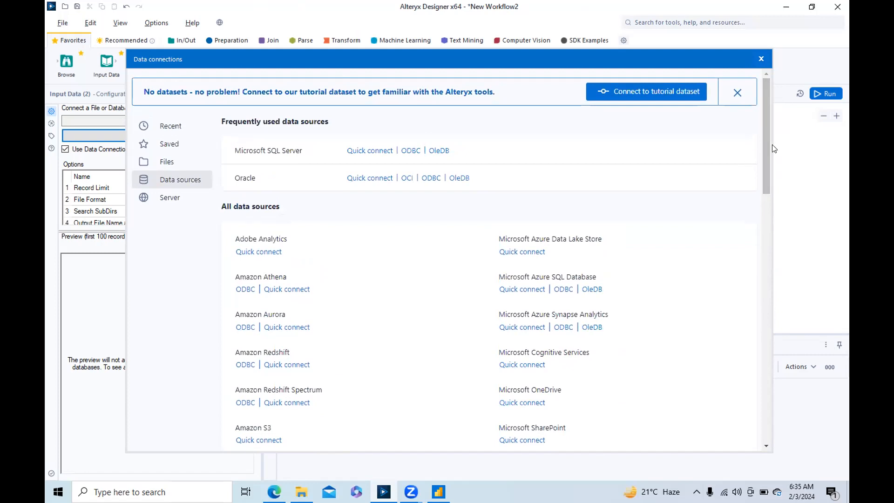
pyautogui.click(168, 162)
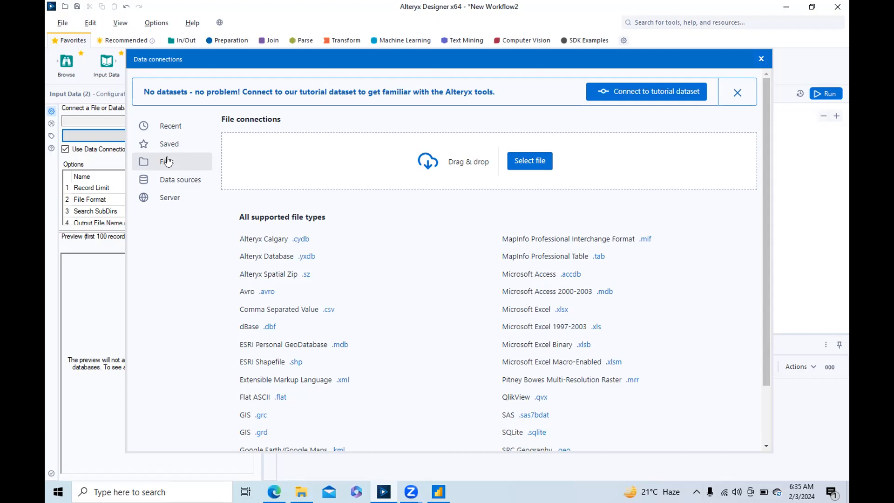
pyautogui.click(761, 59)
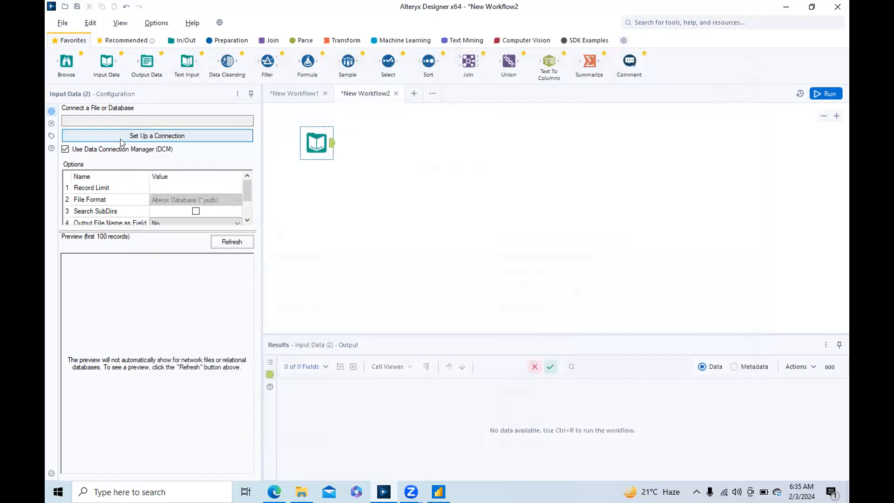
# - Review the In/Out and Preparation tools and connect a Data Cleansing tool after the Input Data tool in New Workflow2
pyautogui.click(187, 41)
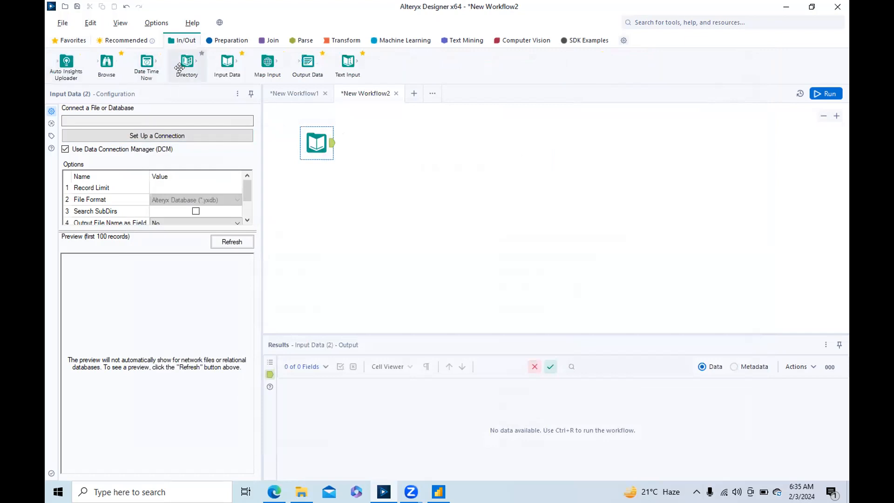
pyautogui.click(222, 40)
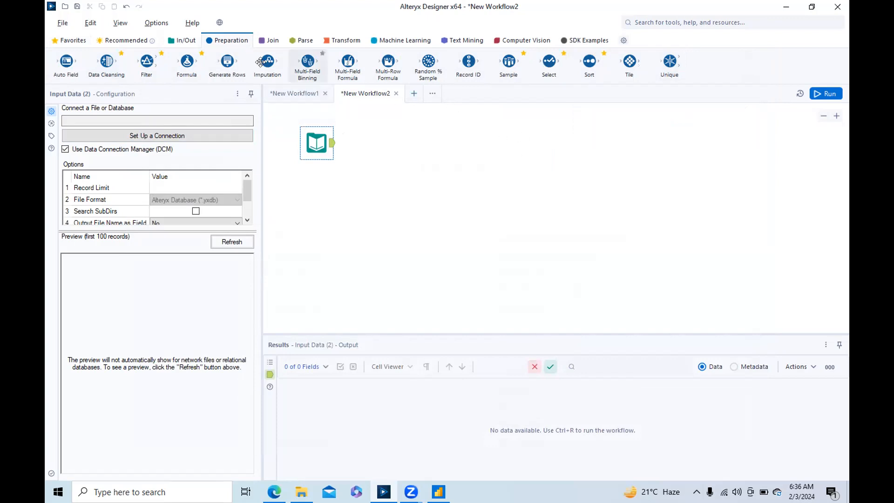
pyautogui.moveTo(107, 61); pyautogui.dragTo(363, 140)
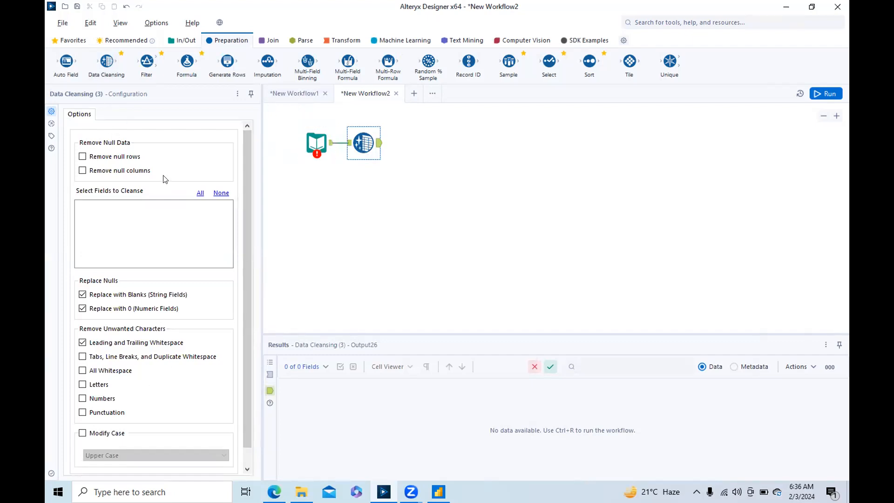
# - Switch to New Workflow1 and connect a Data Cleansing tool to the output of the sales.csv input
pyautogui.click(284, 156)
pyautogui.click(289, 94)
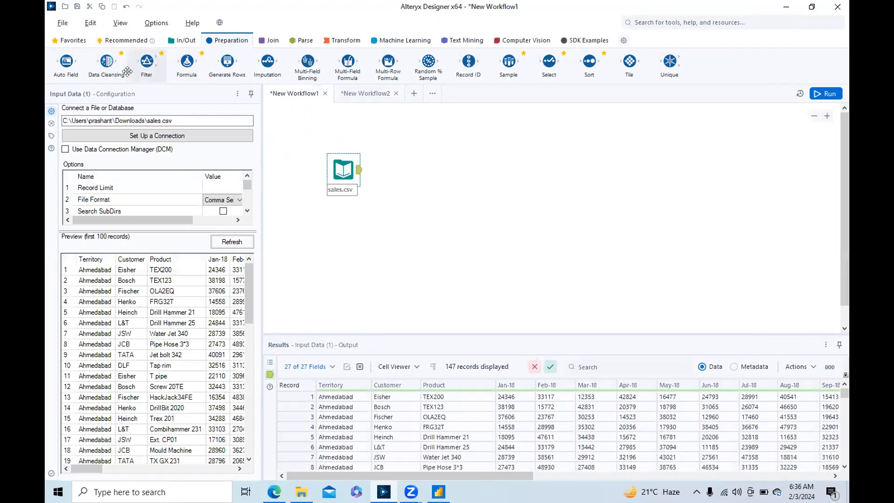
pyautogui.moveTo(112, 68); pyautogui.dragTo(395, 168)
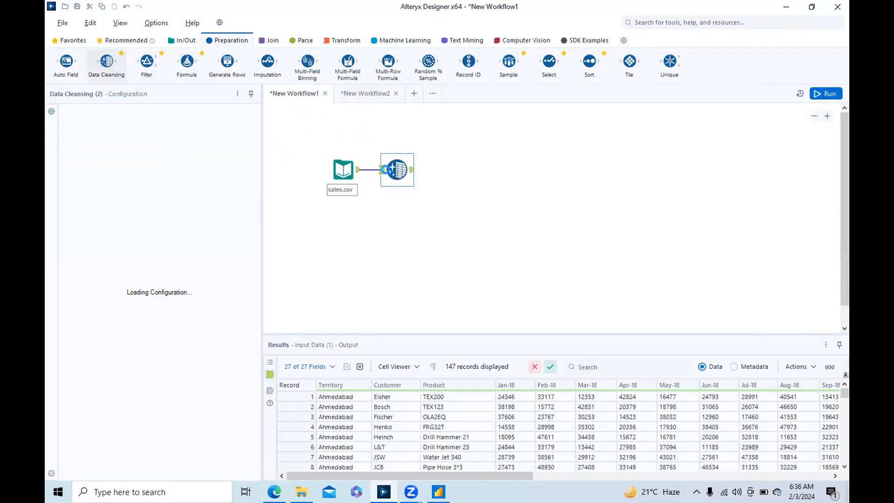
# - Run New Workflow1, allowing the meeting recording request, and select the sales.csv input to view its data
pyautogui.click(824, 95)
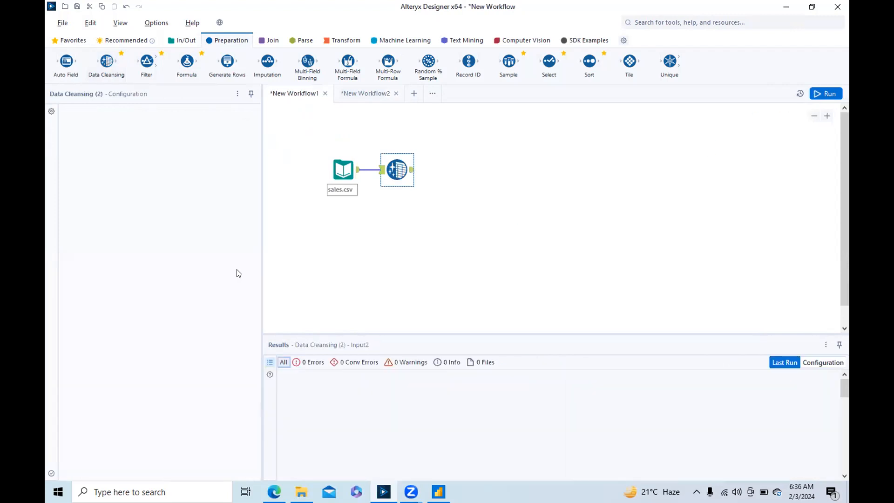
pyautogui.click(575, 277)
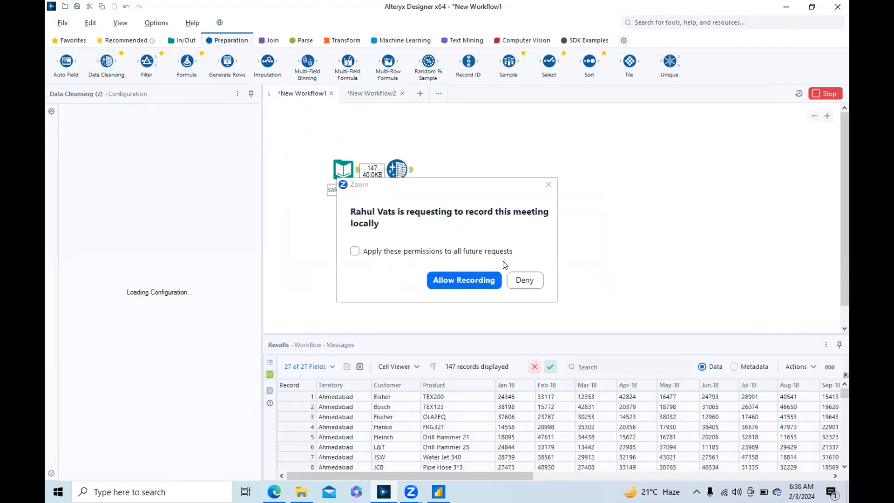
pyautogui.click(476, 276)
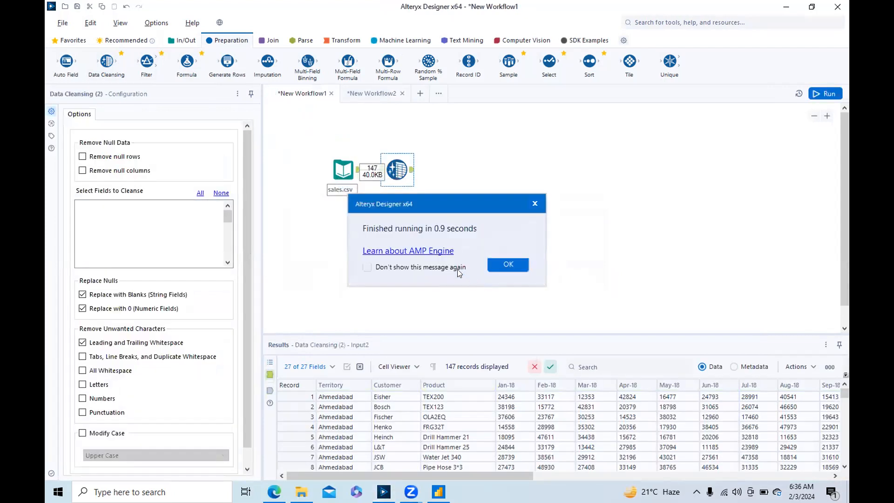
pyautogui.click(508, 266)
pyautogui.click(332, 166)
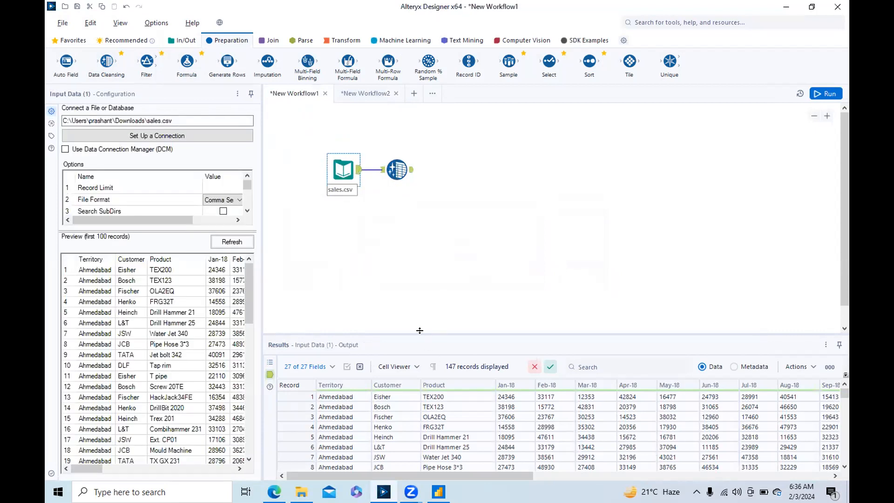
# - Enlarge the results area and compare the data at the sales.csv output with the Data Cleansing tool's input and output
pyautogui.moveTo(415, 333); pyautogui.dragTo(412, 274)
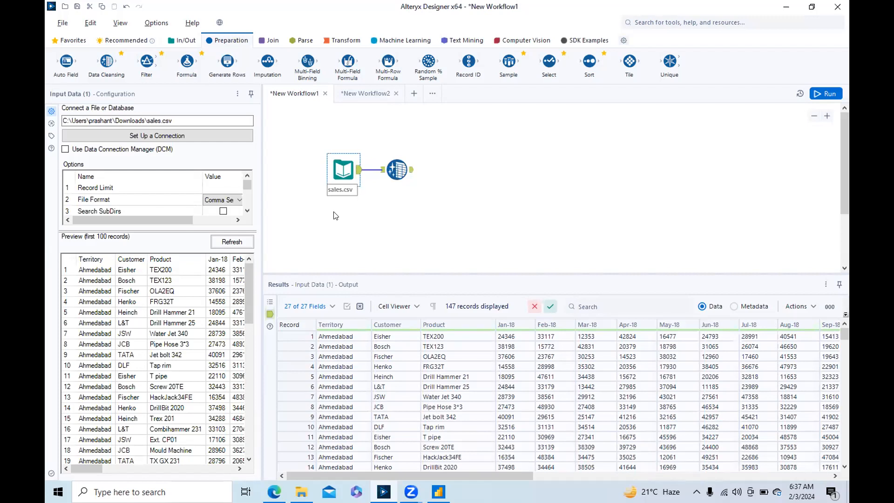
pyautogui.click(381, 172)
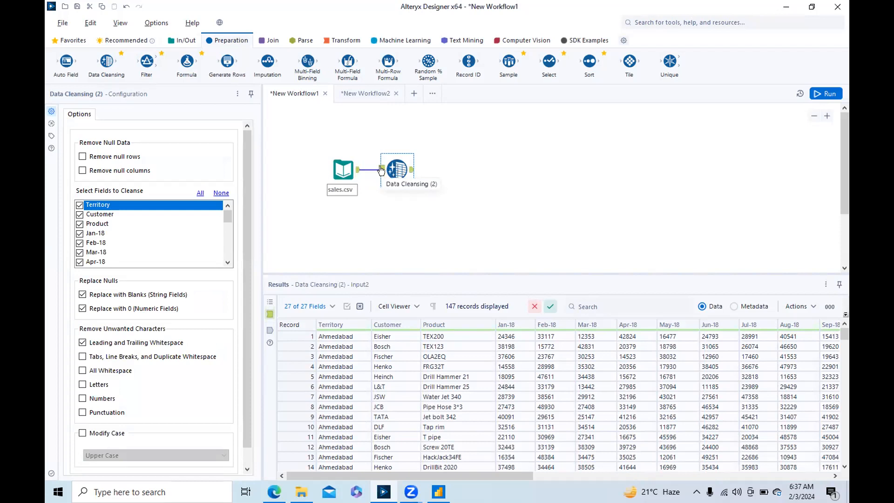
pyautogui.click(343, 170)
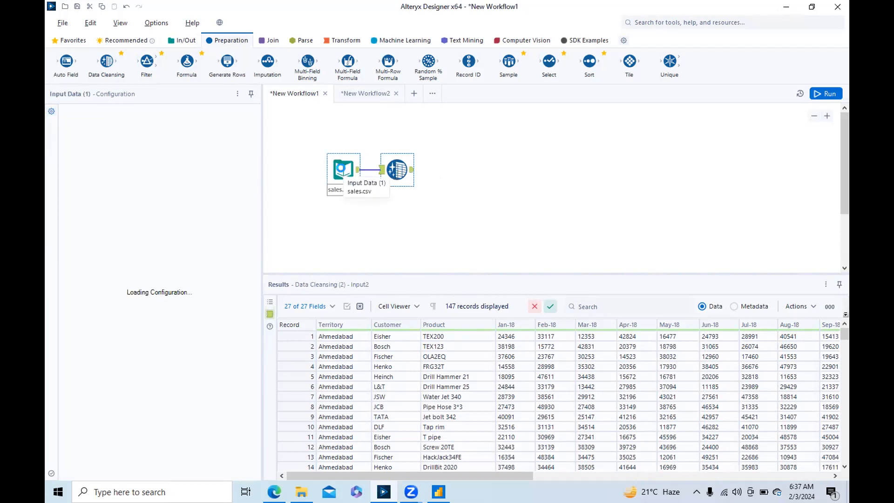
pyautogui.click(391, 170)
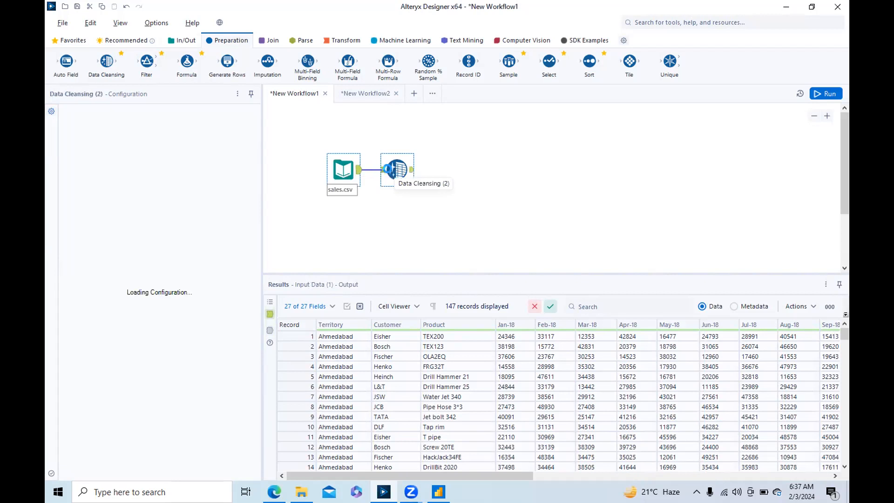
pyautogui.click(412, 170)
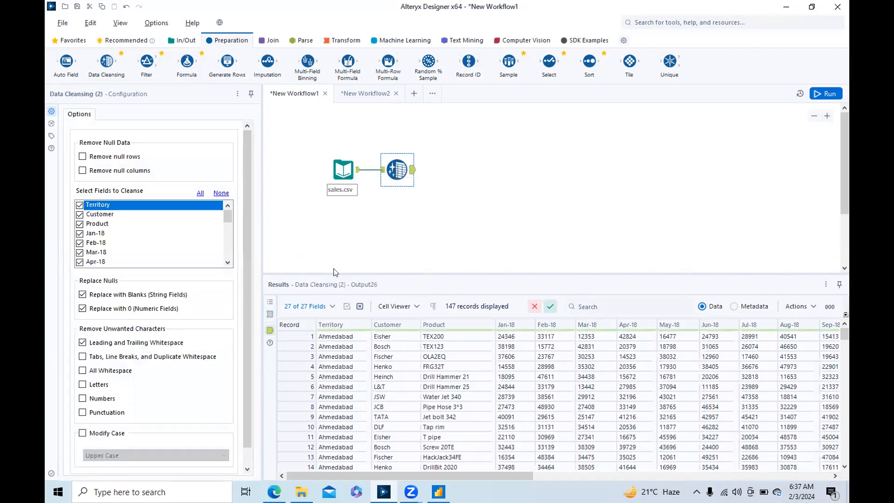
pyautogui.click(382, 175)
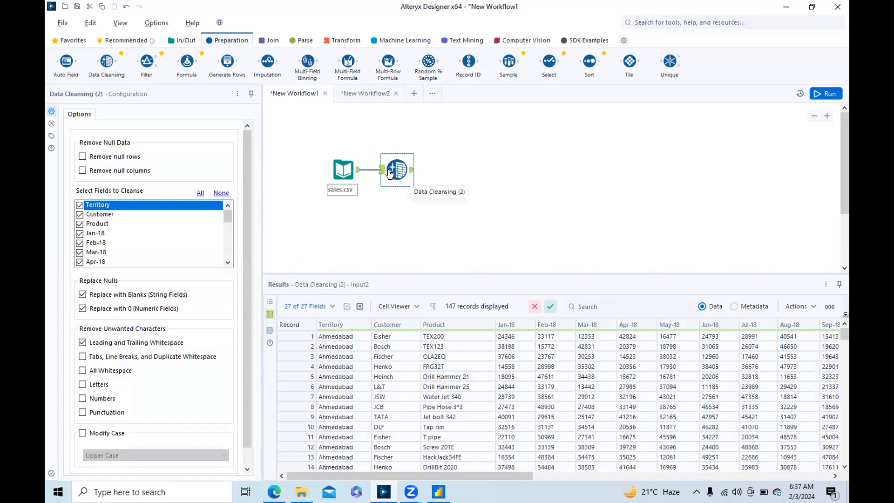
pyautogui.click(410, 174)
pyautogui.click(355, 178)
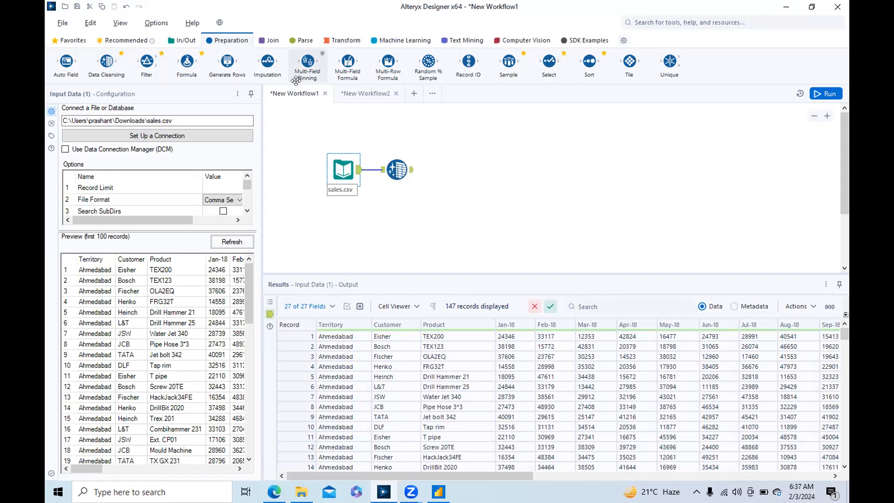
# - Review the tools in the Join, Parse and Transform categories
pyautogui.click(276, 41)
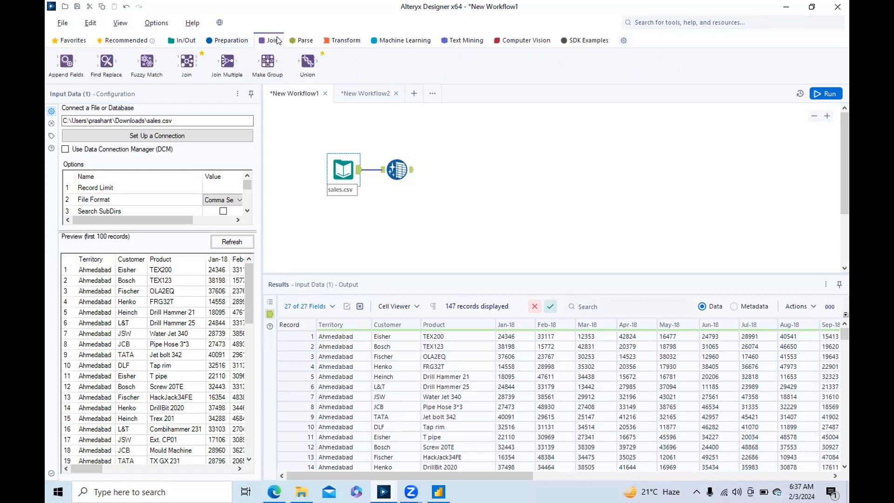
pyautogui.click(302, 39)
pyautogui.click(336, 41)
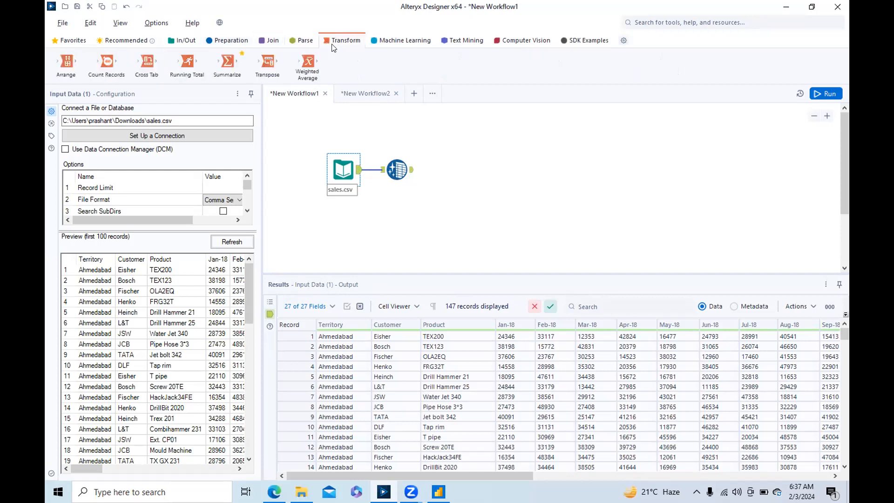
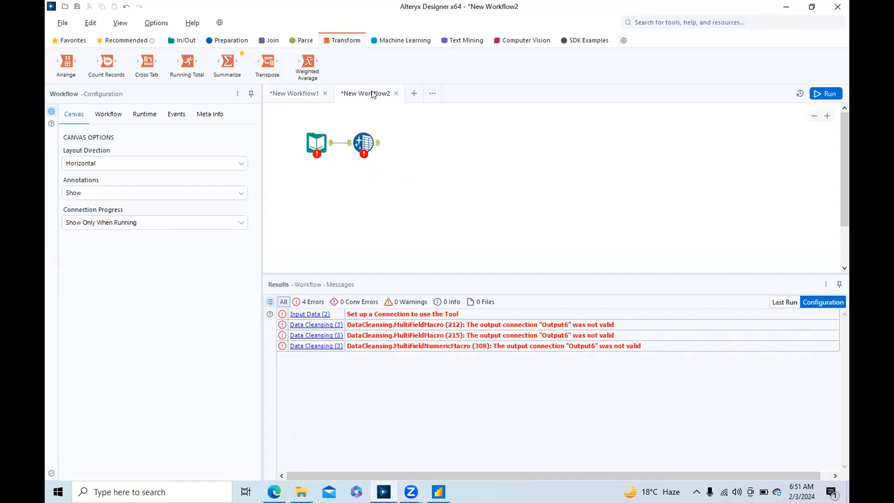
# - Close New Workflow2 without saving and add a second Input Data tool to the New Workflow1 canvas
pyautogui.click(395, 93)
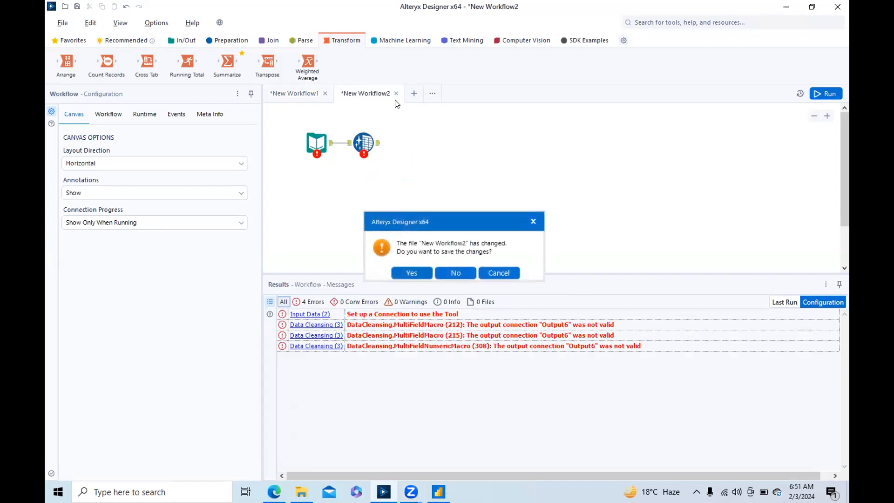
pyautogui.click(451, 269)
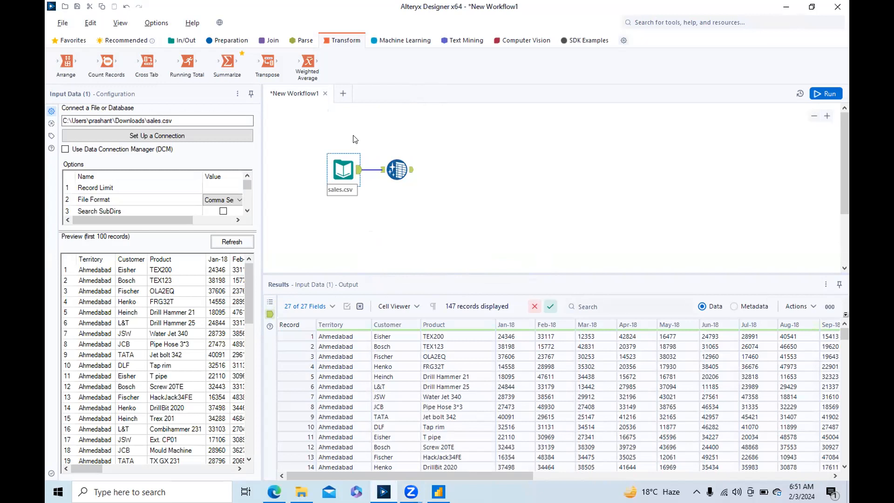
pyautogui.click(199, 39)
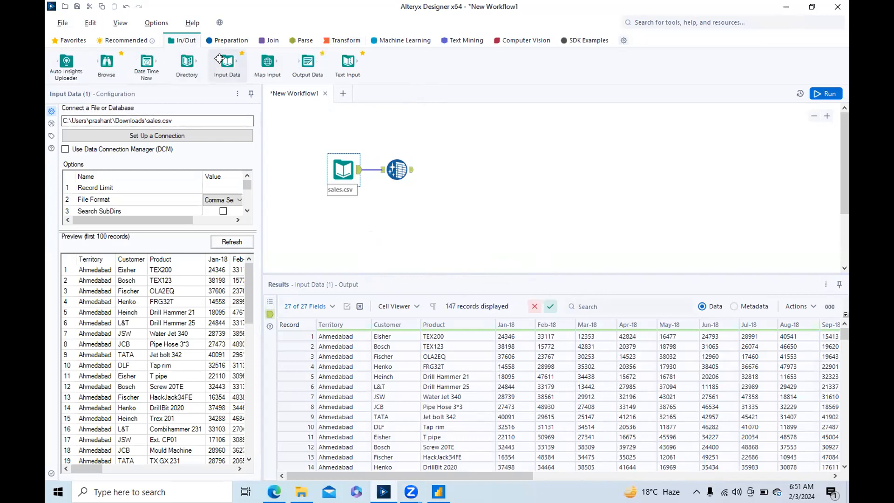
pyautogui.moveTo(219, 58); pyautogui.dragTo(482, 133)
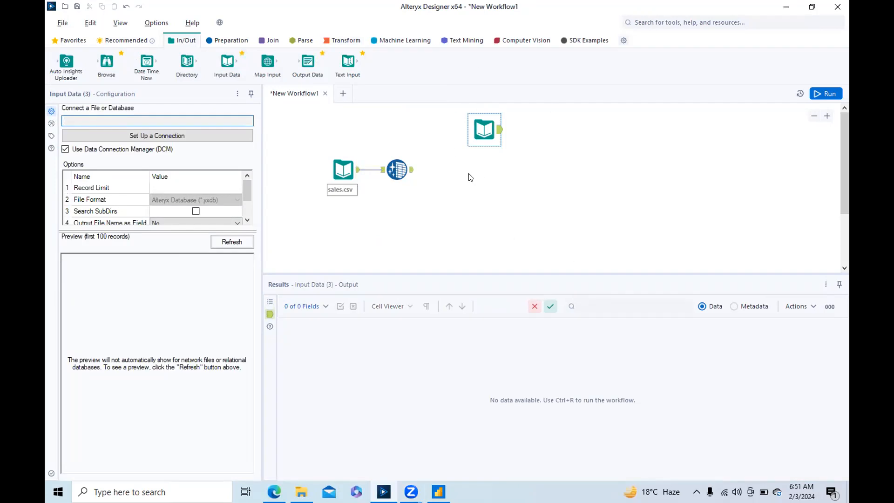
# - Open the file connections for the new Input Data tool and review the supported file types
pyautogui.click(157, 135)
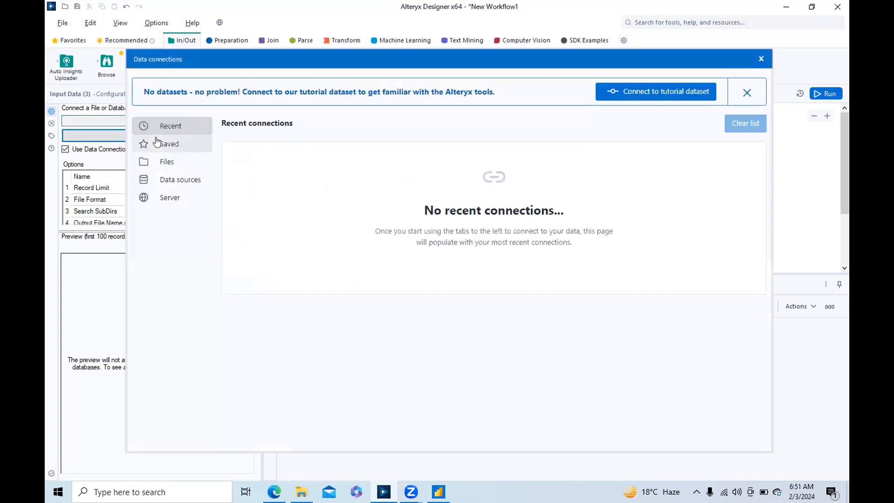
pyautogui.click(167, 163)
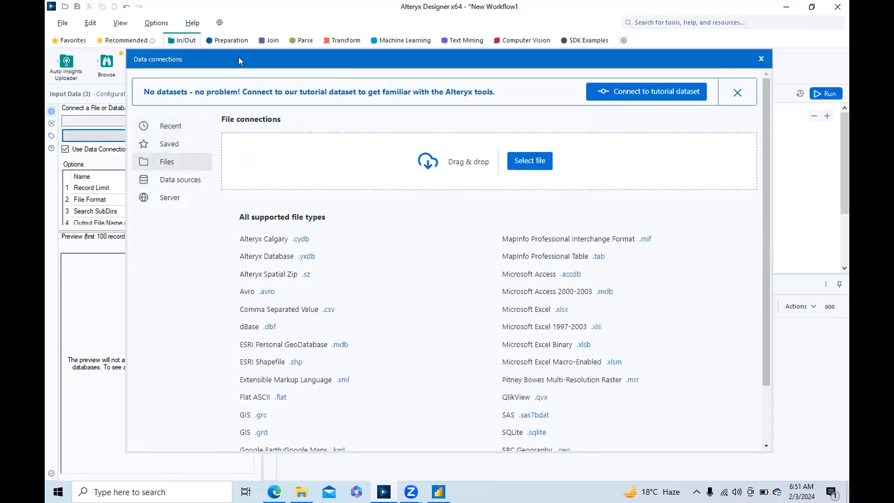
pyautogui.moveTo(238, 57); pyautogui.dragTo(377, 48)
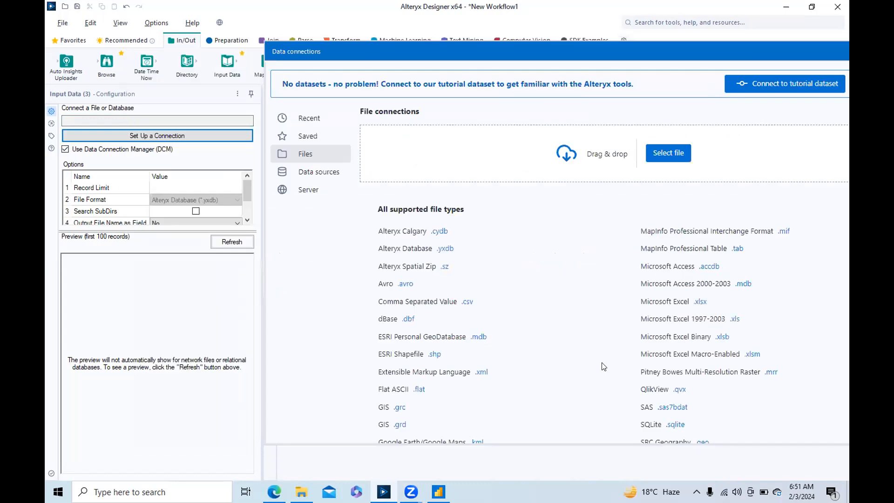
pyautogui.scroll(-1, 560, 343)
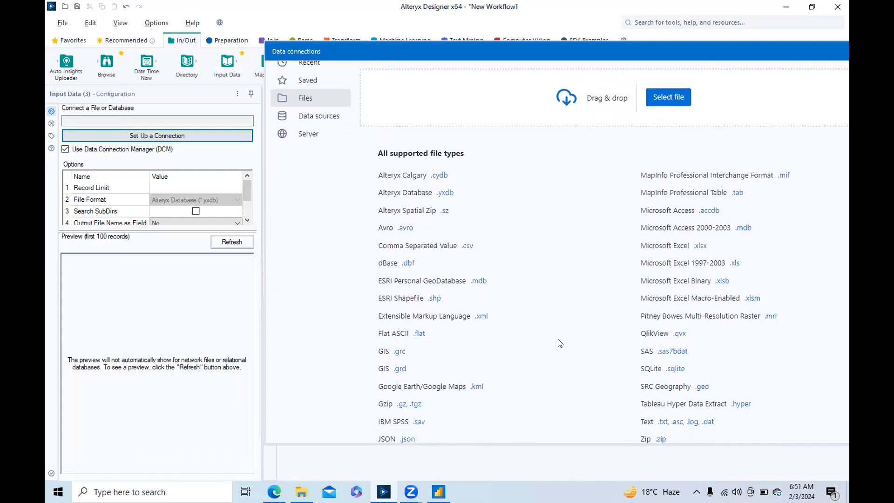
pyautogui.scroll(1, 560, 343)
pyautogui.scroll(-1, 560, 342)
pyautogui.scroll(1, 560, 342)
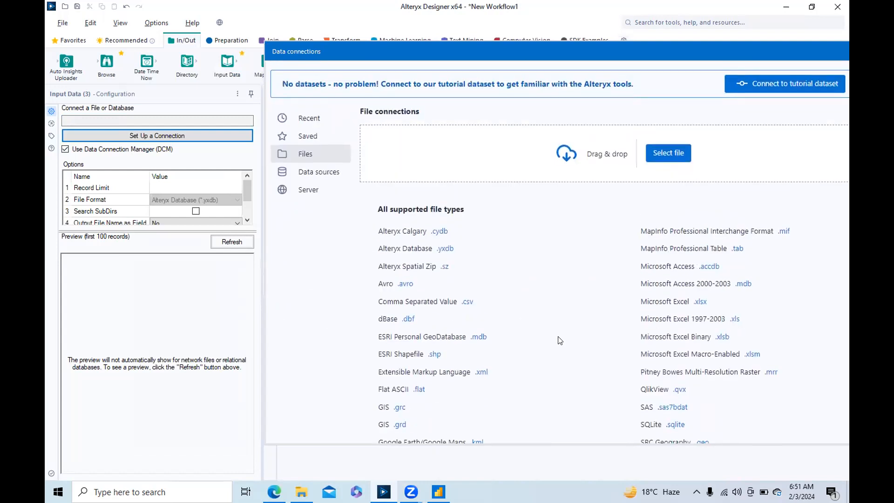
# - Connect the new Input Data tool to the comma separated file sales.csv in the Downloads folder
pyautogui.click(468, 302)
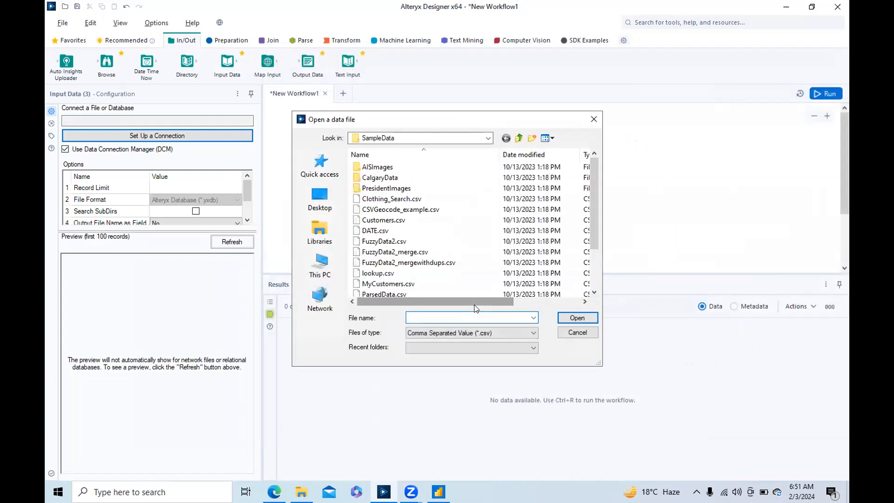
pyautogui.click(327, 231)
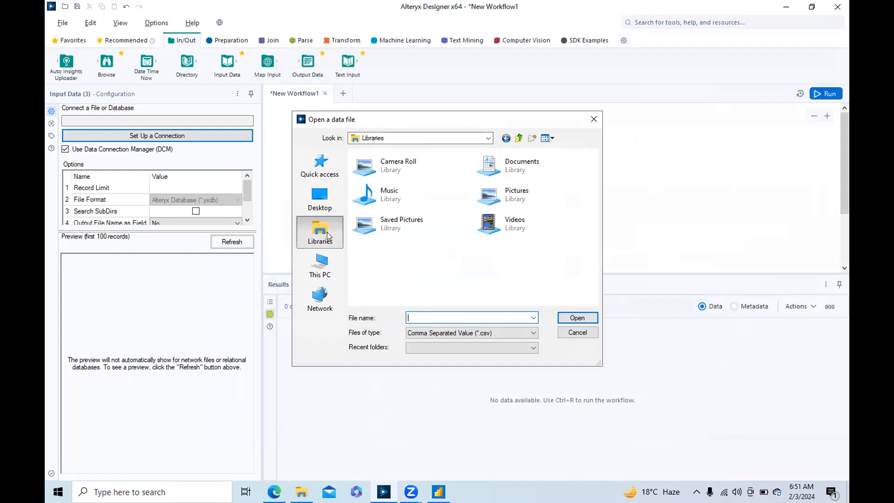
pyautogui.click(326, 263)
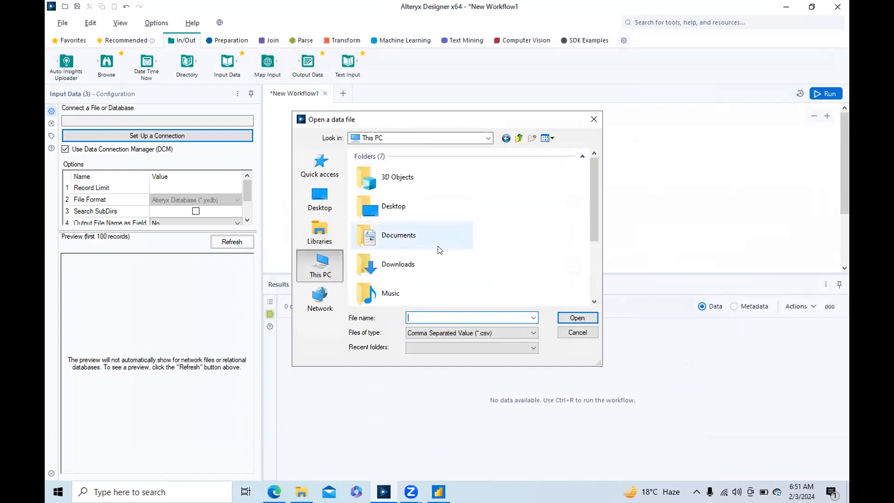
pyautogui.doubleClick(404, 272)
pyautogui.click(373, 178)
pyautogui.click(576, 318)
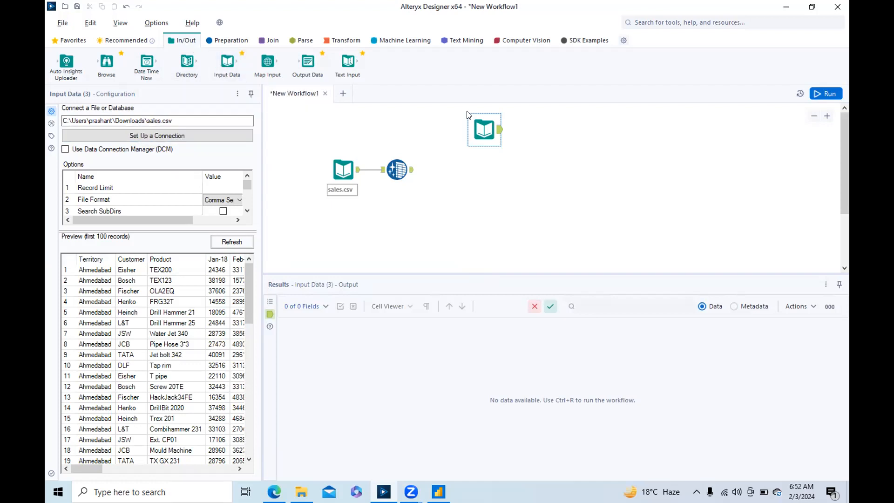
# - Review the recent and file connection options for the new Input Data tool, and close the setup without changing the connection
pyautogui.click(199, 136)
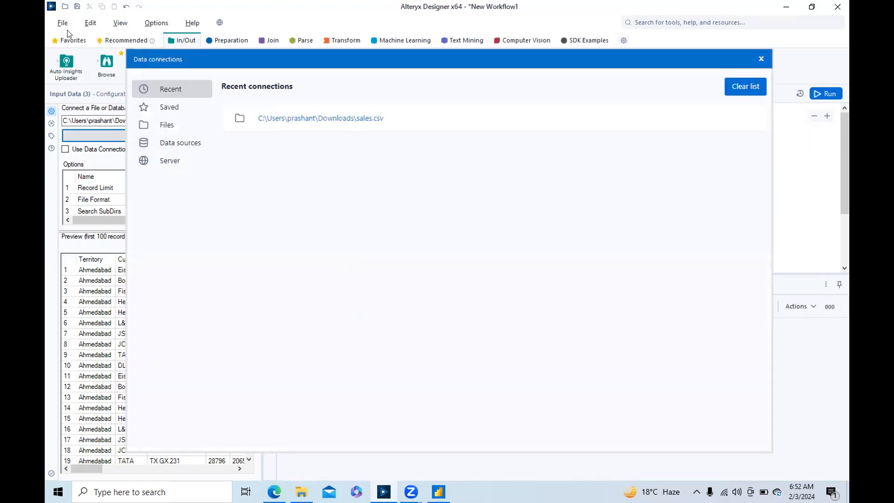
pyautogui.click(157, 126)
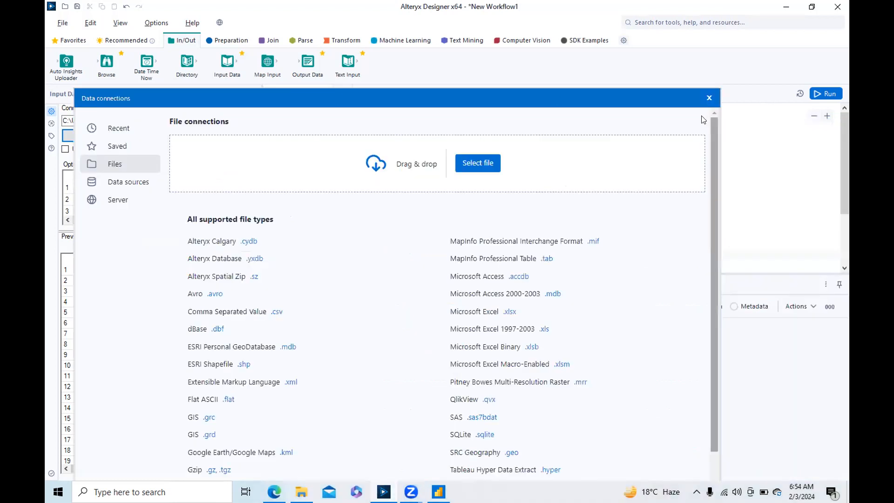
pyautogui.click(708, 98)
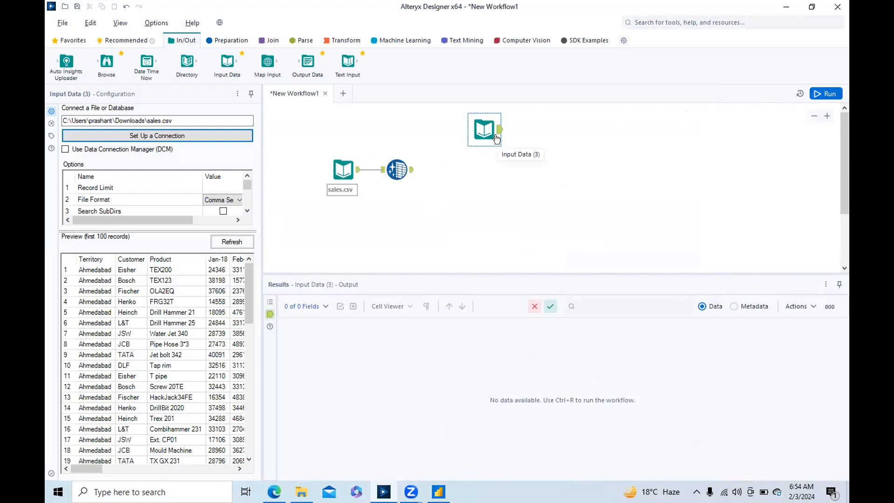
# - Delete the original sales.csv input with its Data Cleansing tool, and move the remaining Input Data tool into their place
pyautogui.moveTo(318, 145); pyautogui.dragTo(432, 206)
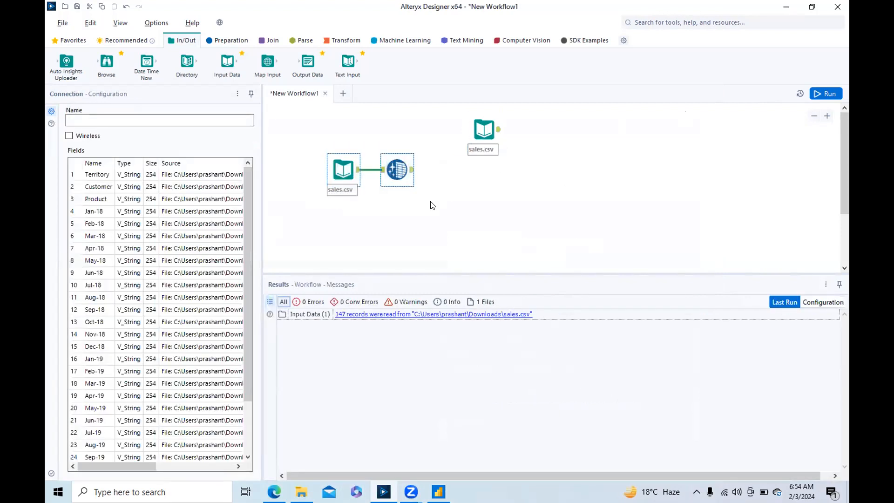
pyautogui.rightClick(391, 167)
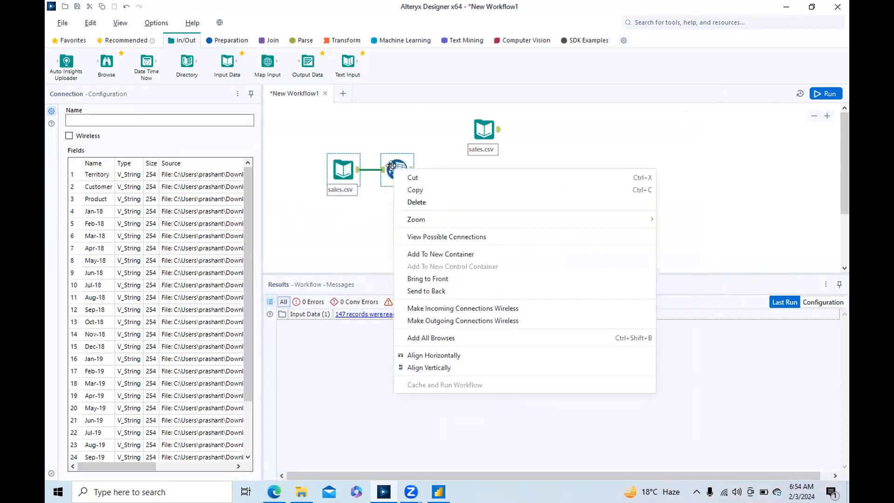
pyautogui.click(404, 203)
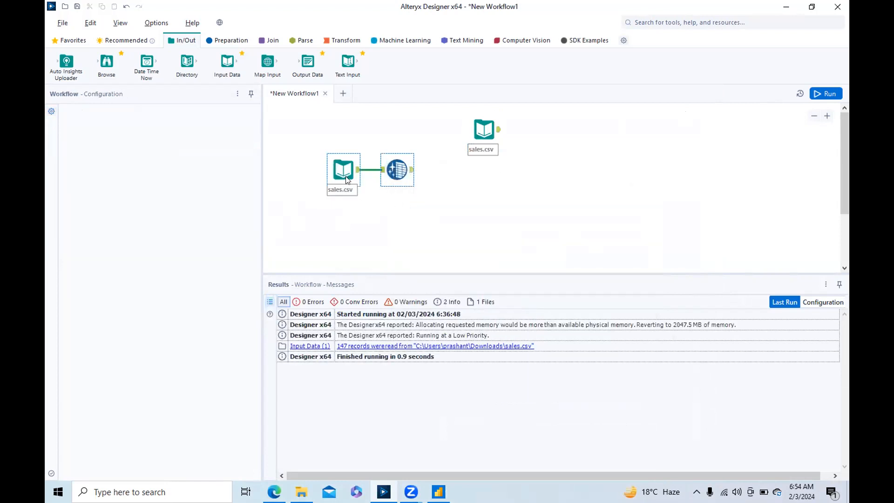
pyautogui.moveTo(484, 131); pyautogui.dragTo(337, 165)
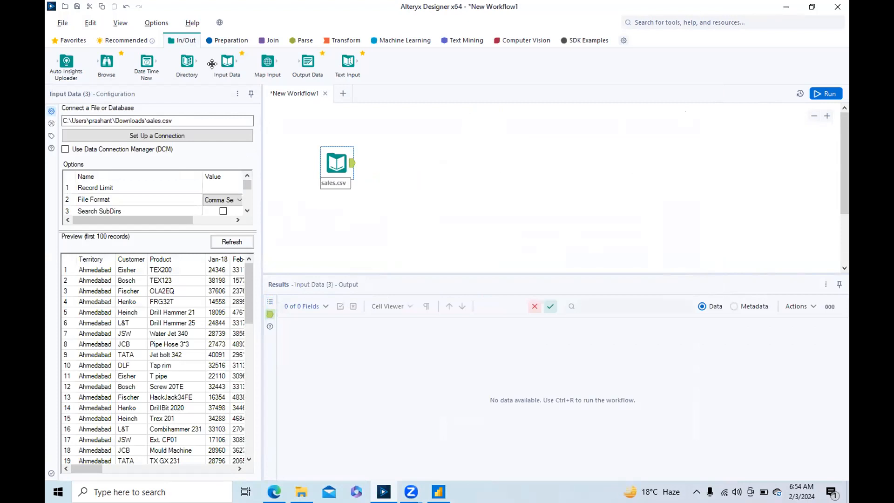
# - Add a Browse tool connected to the output of the sales.csv input
pyautogui.moveTo(108, 64); pyautogui.dragTo(395, 160)
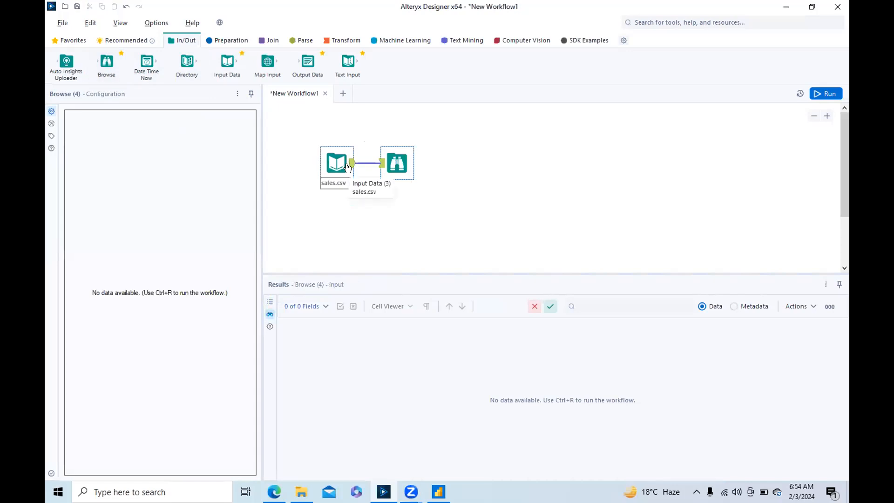
pyautogui.click(347, 167)
pyautogui.click(403, 164)
# - Run New Workflow1 without updating to AMP, and view the sales.csv output and the Browse tool's data profile
pyautogui.click(824, 92)
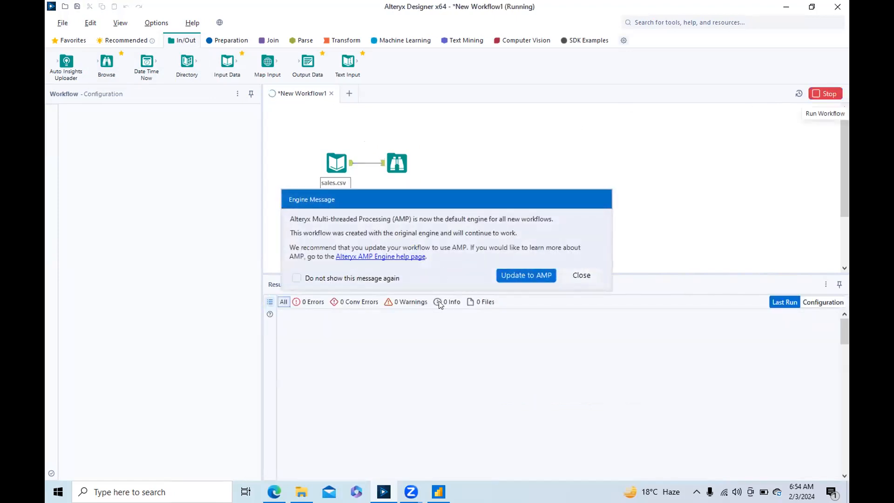
pyautogui.click(582, 276)
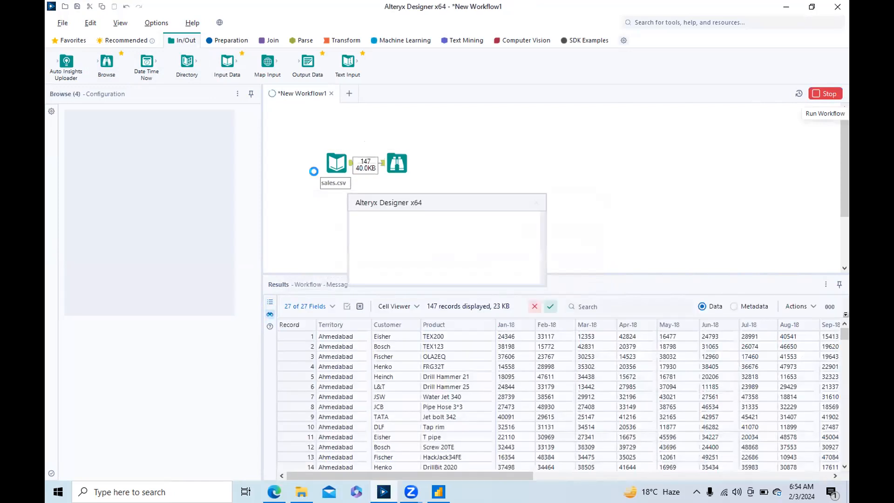
pyautogui.click(498, 266)
pyautogui.click(347, 172)
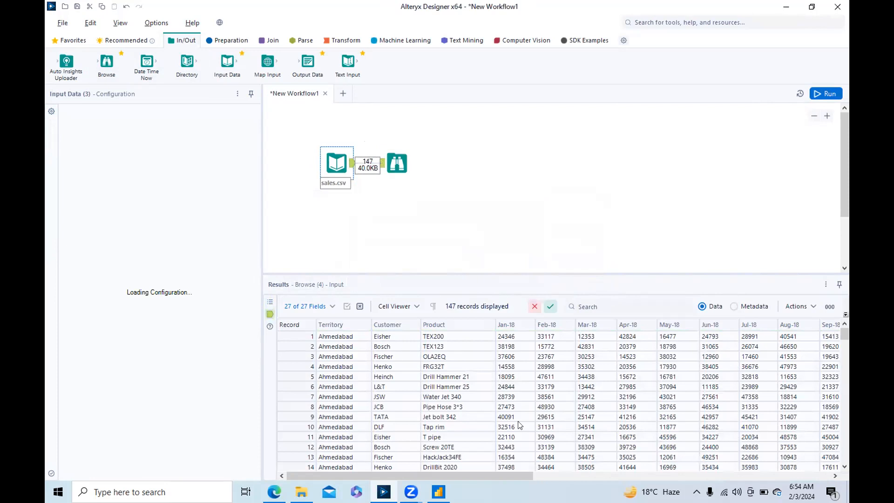
pyautogui.click(386, 163)
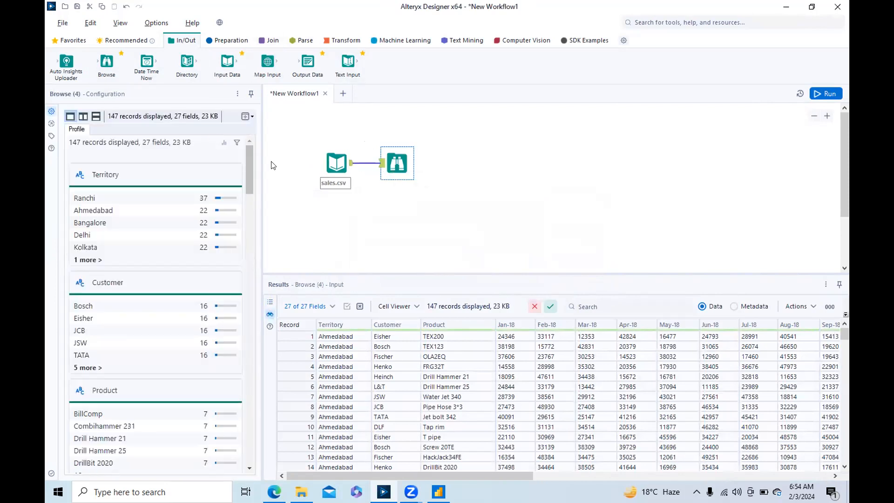
# - Widen the configuration area and look through the Browse tool's field profiles, from Territory down to the 2019 months
pyautogui.moveTo(262, 164); pyautogui.dragTo(367, 174)
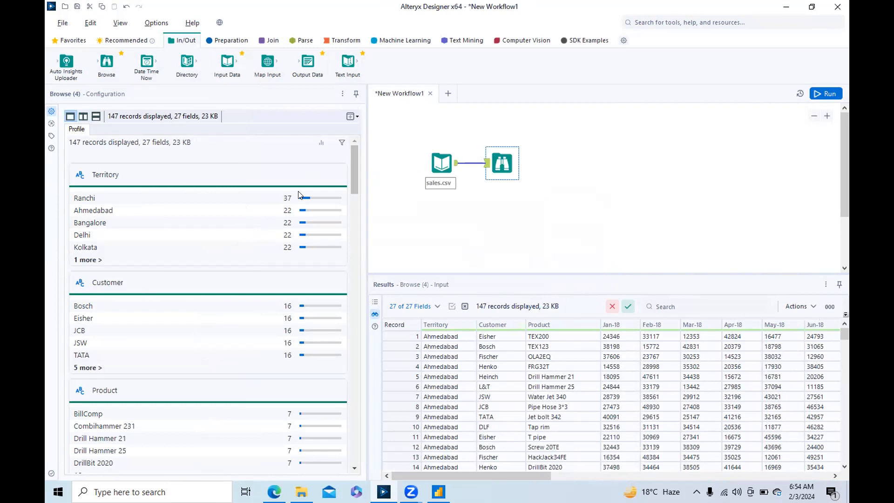
pyautogui.moveTo(351, 181); pyautogui.dragTo(351, 303)
pyautogui.scroll(-15, 354, 455)
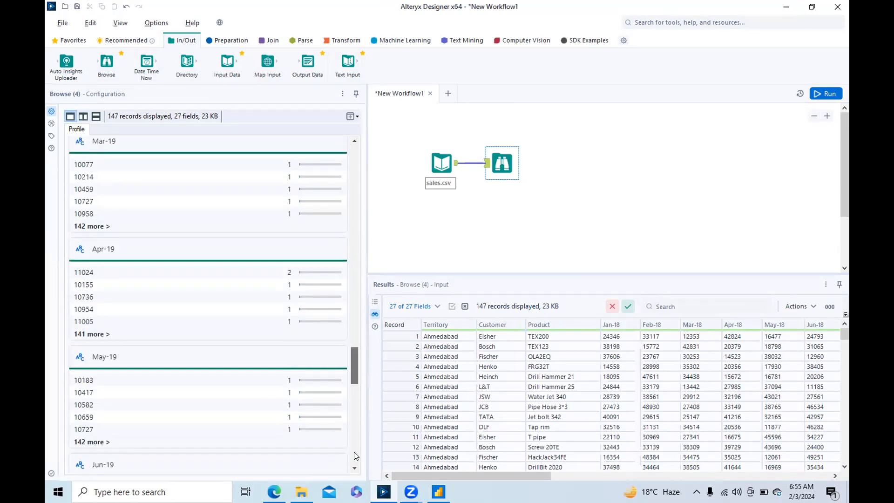
pyautogui.moveTo(354, 366); pyautogui.dragTo(354, 140)
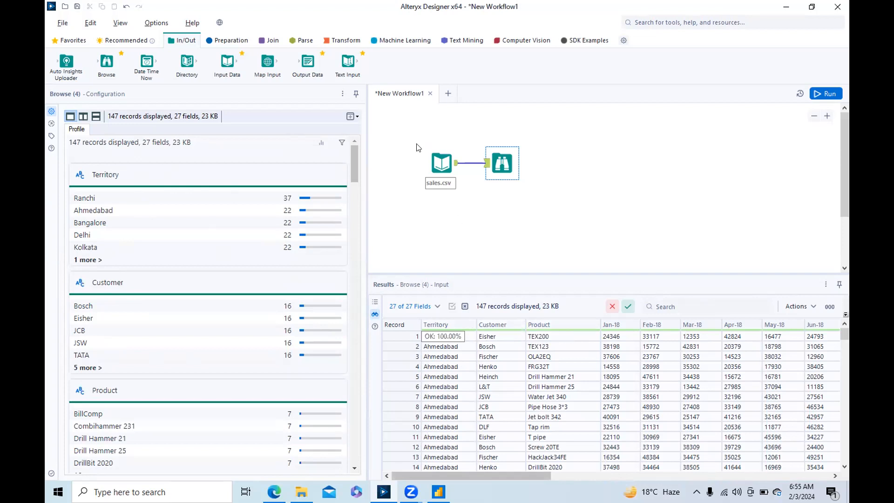
# - Examine the sales.csv input's file options, including record limit, file format, delimiters and field names in the first row
pyautogui.click(449, 160)
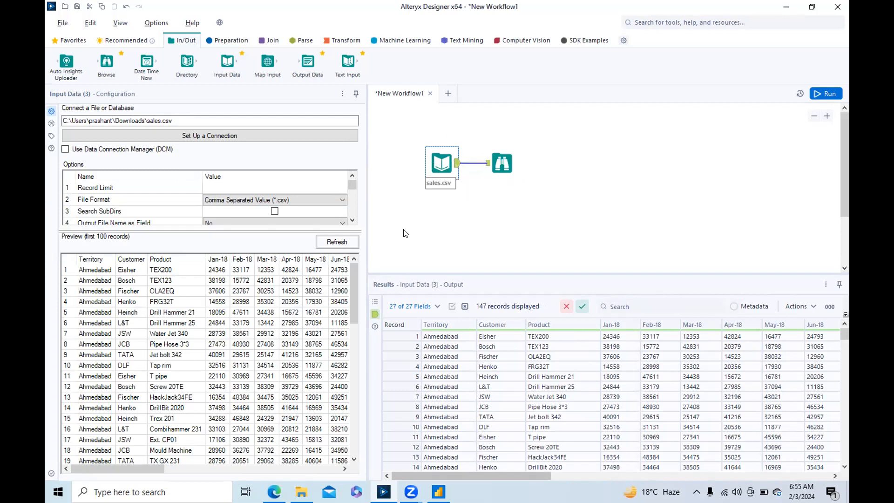
pyautogui.click(353, 222)
pyautogui.click(353, 223)
pyautogui.click(353, 223)
pyautogui.moveTo(350, 192); pyautogui.dragTo(352, 184)
pyautogui.click(352, 221)
pyautogui.click(353, 220)
pyautogui.click(353, 221)
pyautogui.click(353, 221)
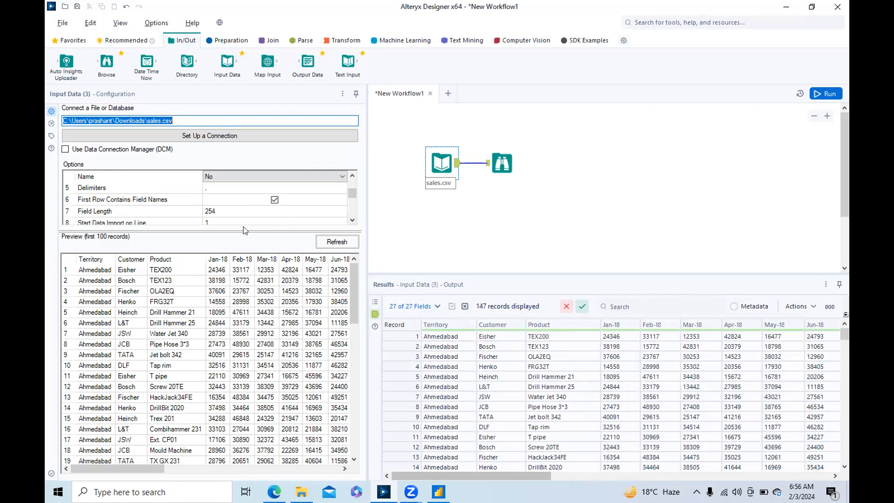
# - Check the field length, starting import line and ignored-delimiter options of the sales.csv input without changing them
pyautogui.moveTo(226, 214); pyautogui.dragTo(274, 209)
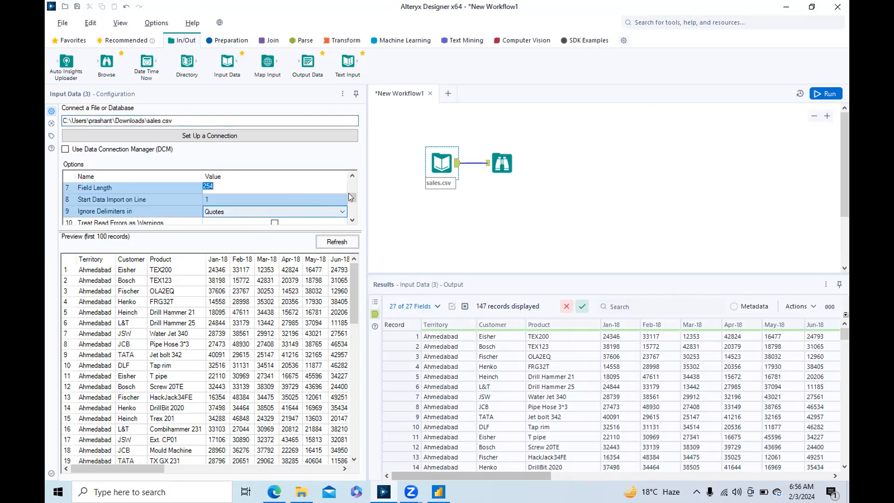
pyautogui.click(352, 175)
pyautogui.click(213, 210)
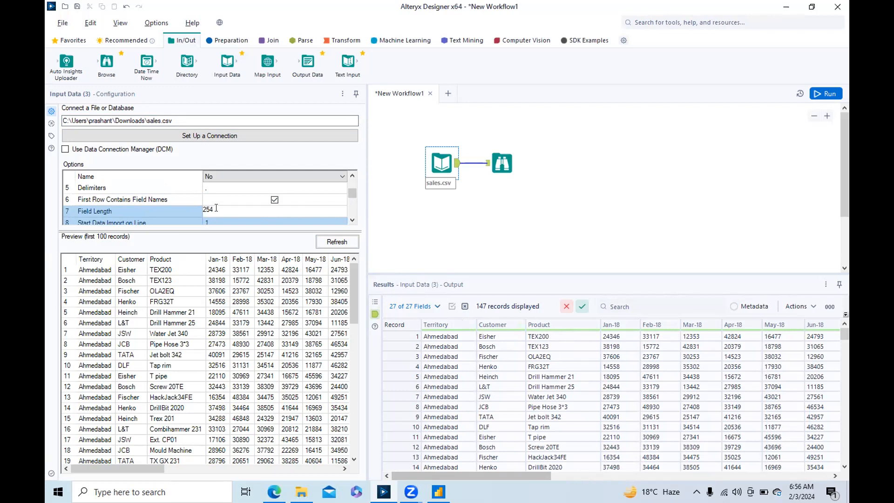
pyautogui.click(352, 220)
pyautogui.click(352, 220)
pyautogui.click(243, 197)
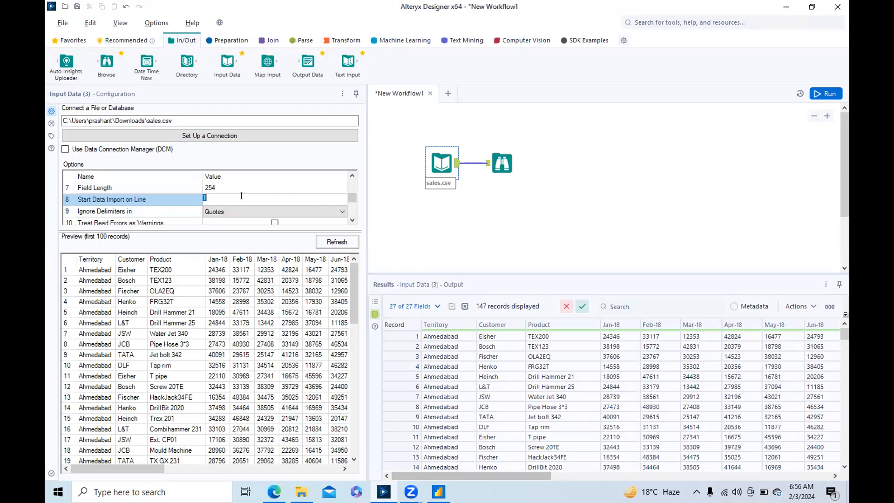
pyautogui.click(224, 197)
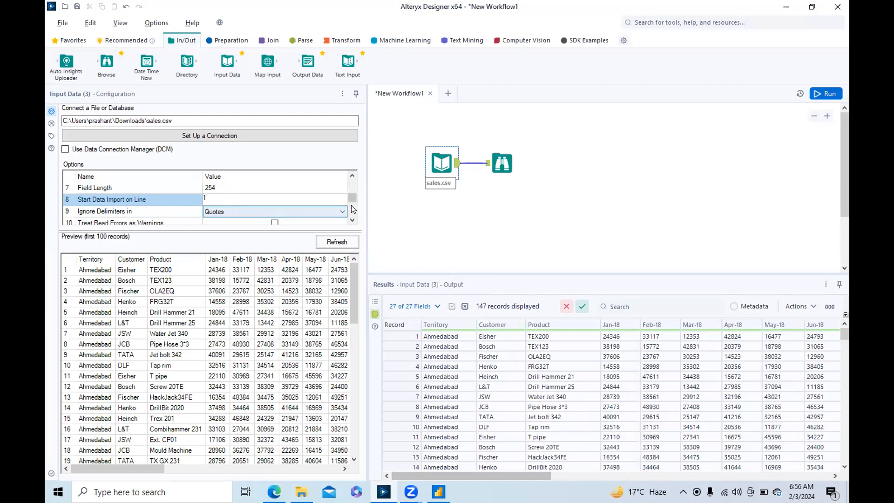
pyautogui.moveTo(353, 201); pyautogui.dragTo(349, 170)
# - Narrow the configuration area and compare the Browse tool's profile with the sales.csv input's preview and output
pyautogui.hotkey('ctrl', 'r')
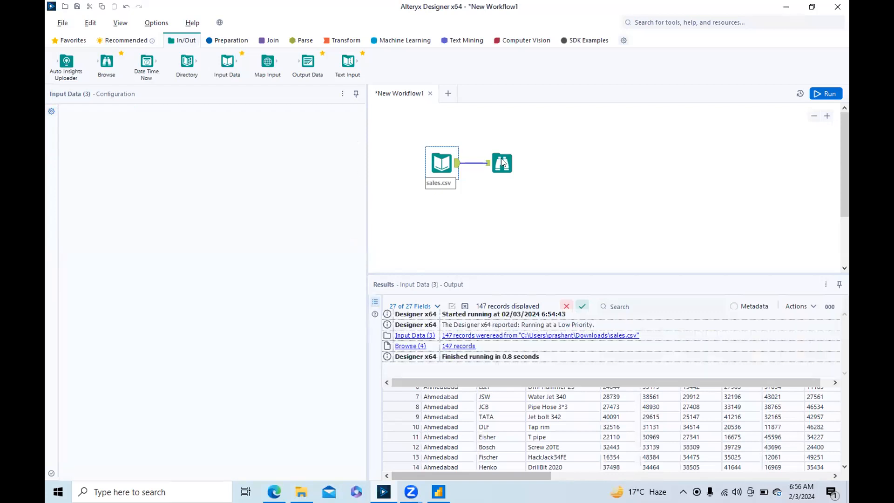
pyautogui.click(500, 160)
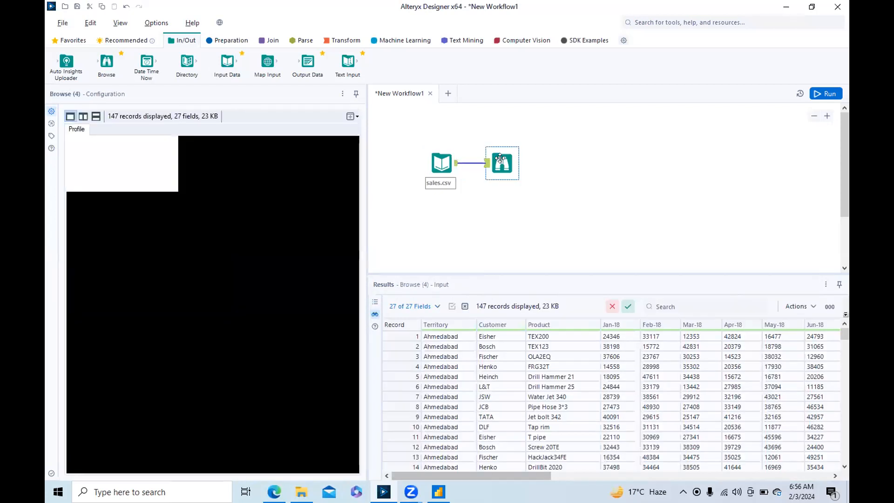
pyautogui.moveTo(367, 145); pyautogui.dragTo(222, 181)
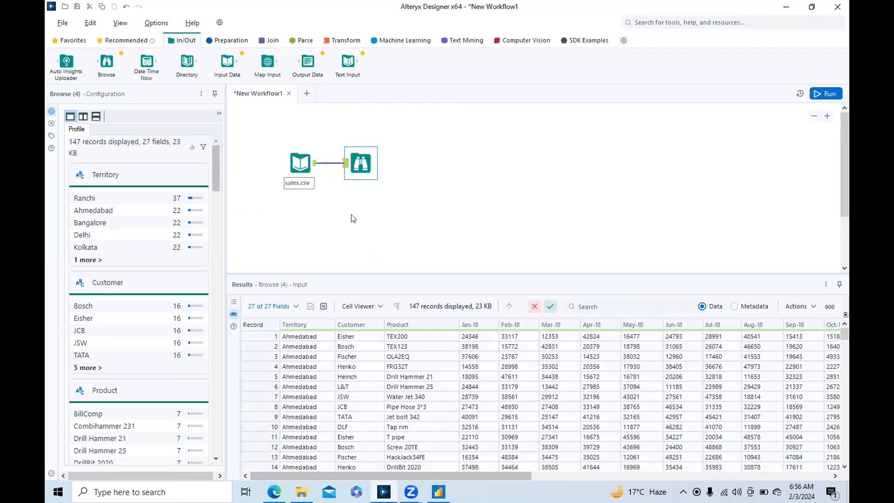
pyautogui.click(315, 166)
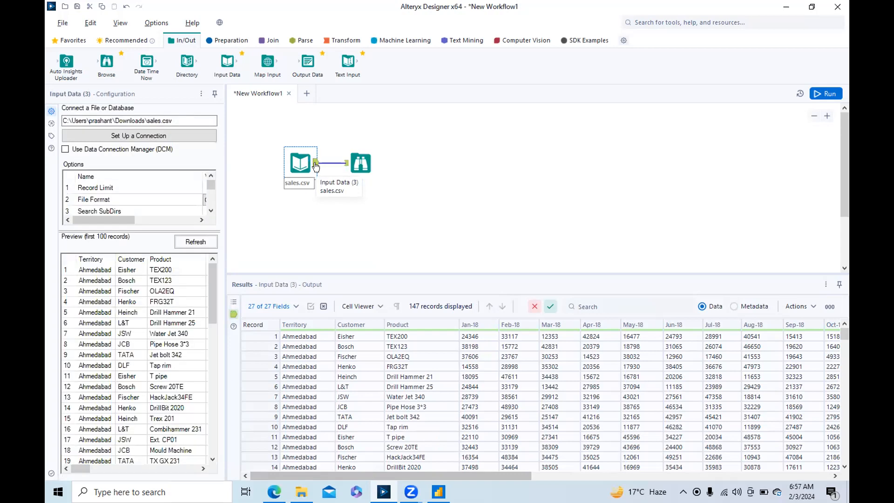
pyautogui.click(364, 163)
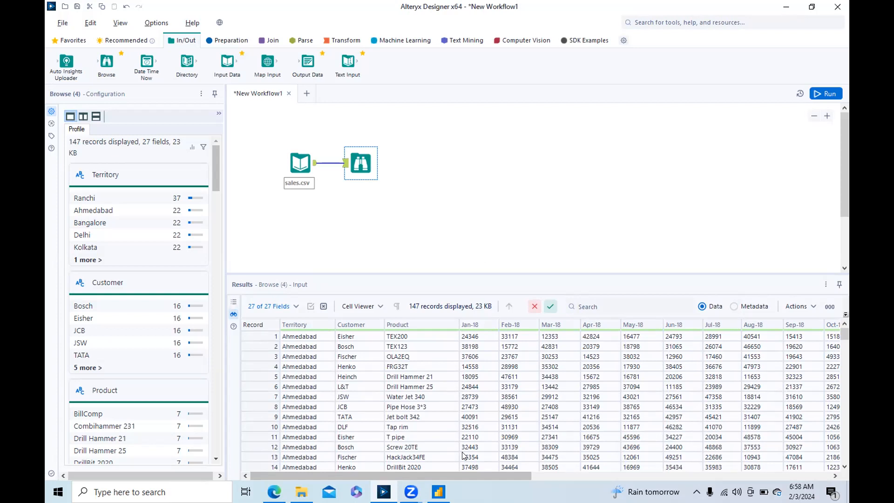
pyautogui.click(316, 164)
pyautogui.click(309, 169)
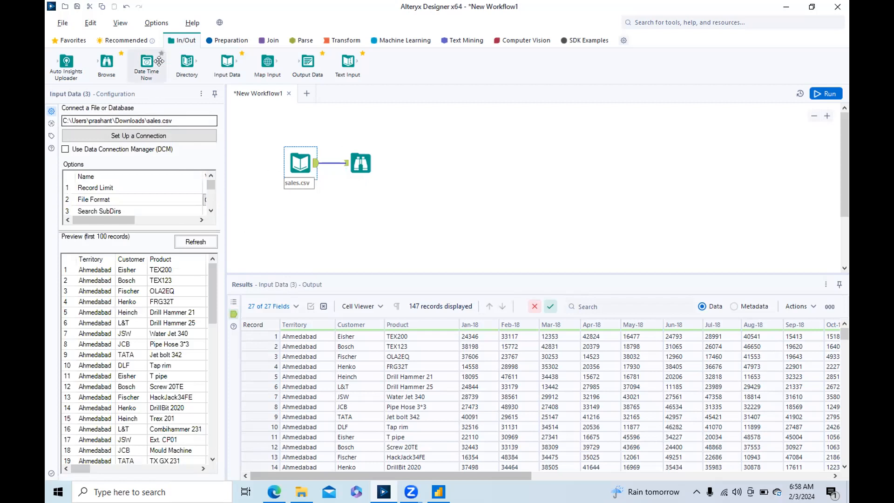
# - Add a second Input Data tool below the first, load sales.csv from Downloads, and connect a Browse tool to it
pyautogui.moveTo(221, 62); pyautogui.dragTo(298, 209)
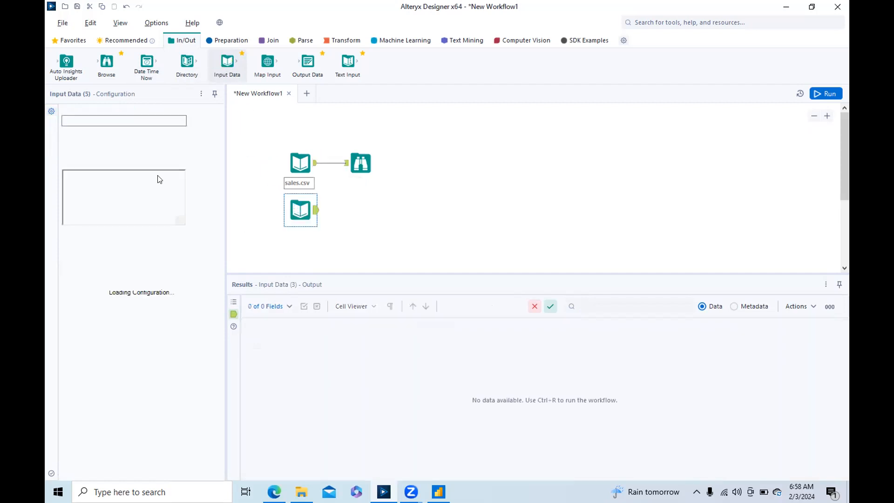
pyautogui.click(93, 133)
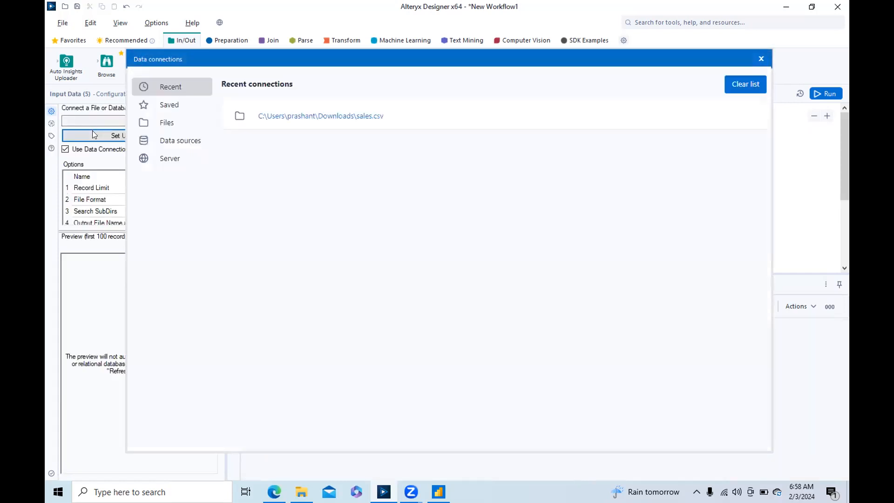
pyautogui.click(170, 133)
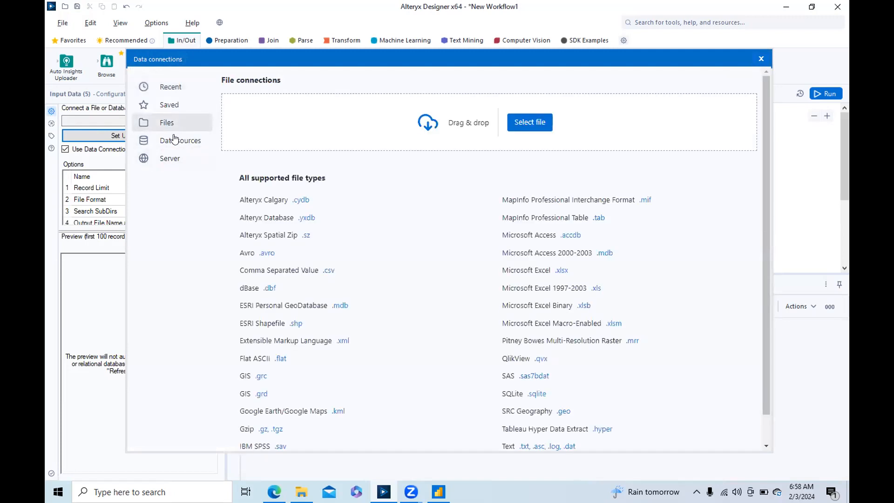
pyautogui.click(321, 270)
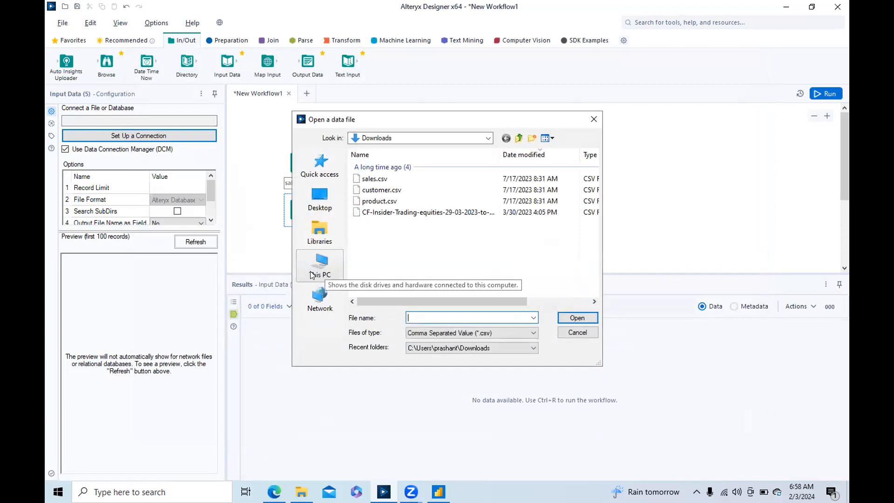
pyautogui.click(372, 179)
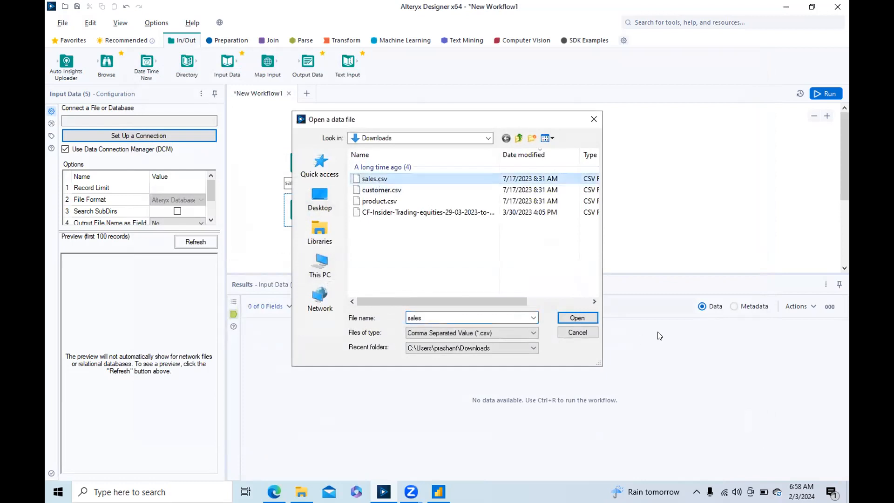
pyautogui.click(586, 316)
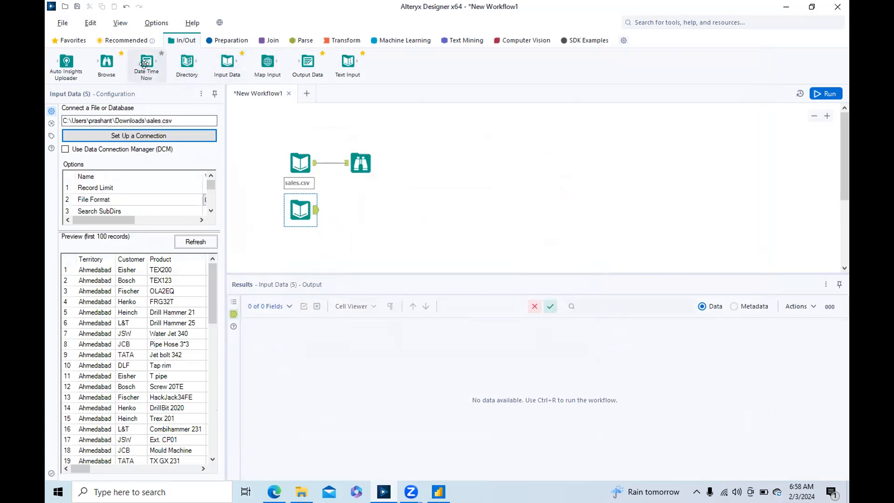
pyautogui.moveTo(113, 61); pyautogui.dragTo(369, 201)
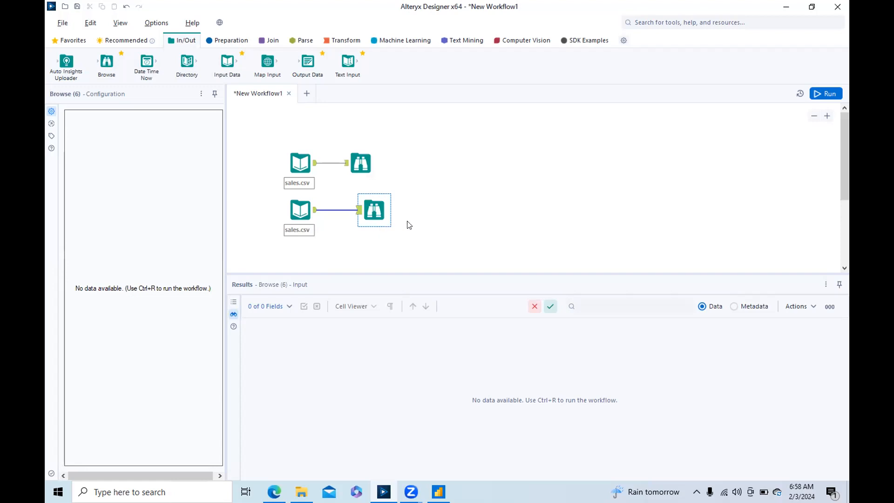
# - Delete the second sales.csv input together with its connected Browse tool
pyautogui.click(281, 221)
pyautogui.moveTo(273, 197); pyautogui.dragTo(445, 229)
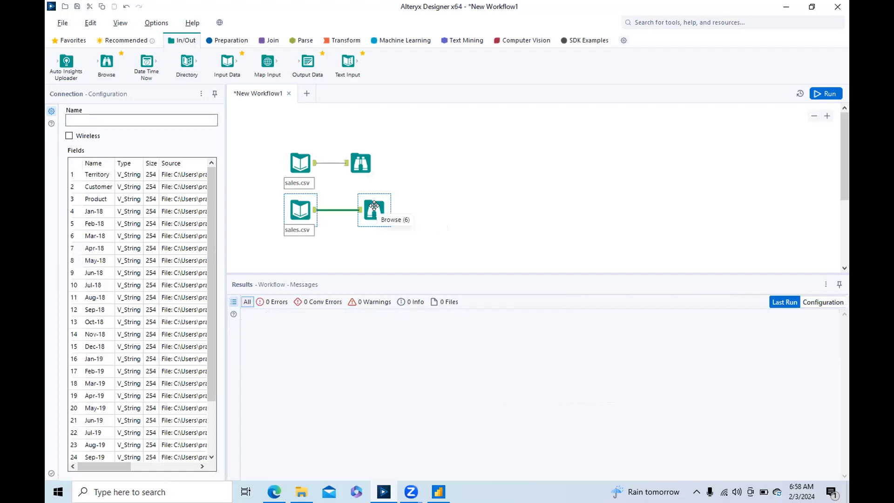
pyautogui.rightClick(384, 205)
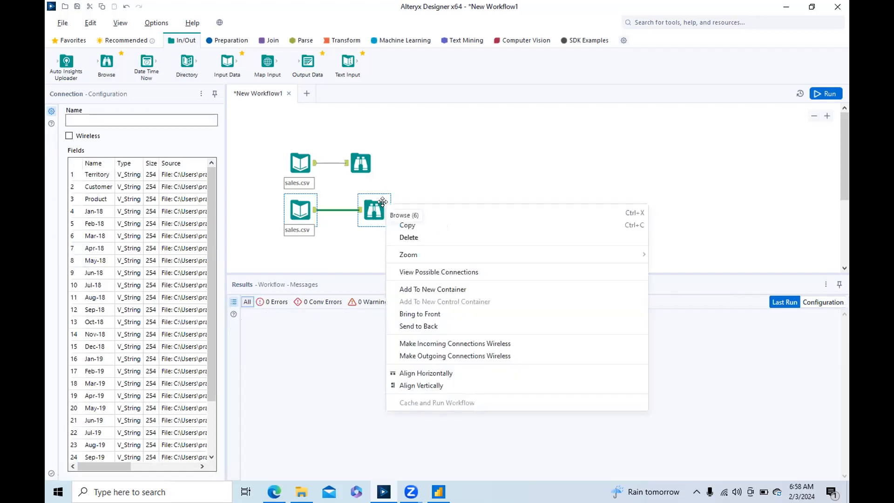
pyautogui.click(404, 238)
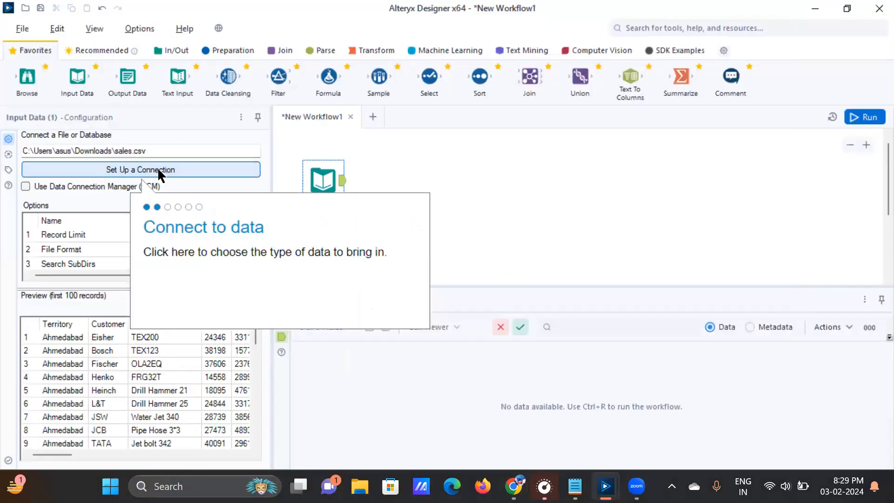
# - Set up the Input Data tool's connection as a CSV file, using sales from the Downloads folder
pyautogui.click(145, 170)
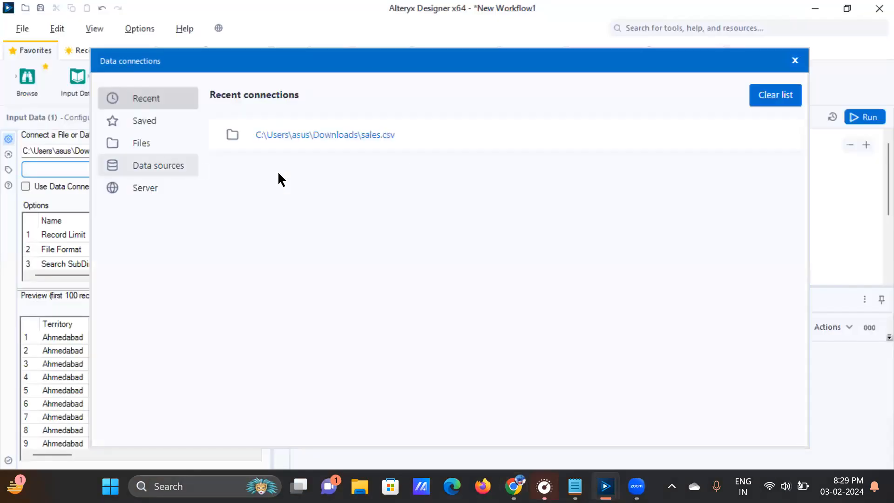
pyautogui.click(152, 154)
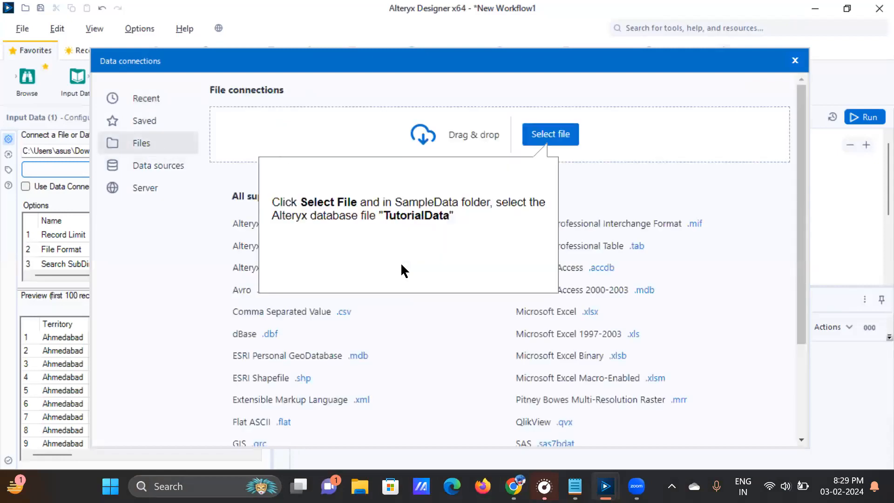
pyautogui.click(341, 313)
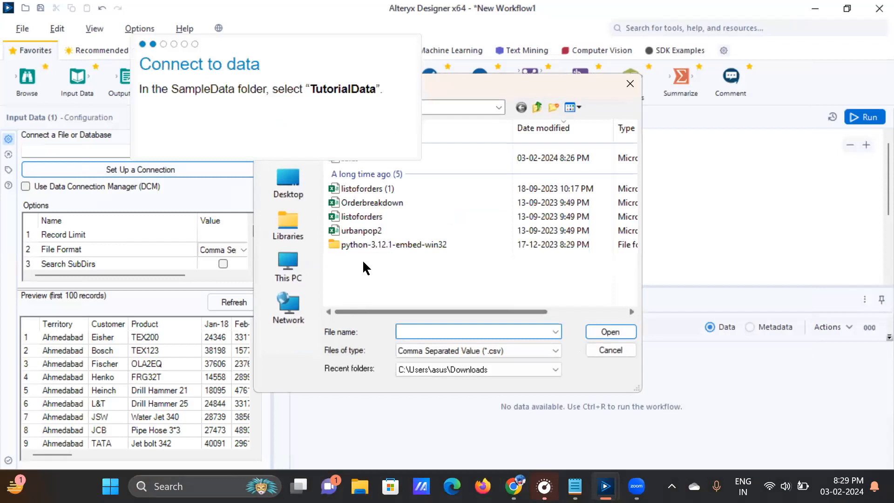
pyautogui.click(282, 195)
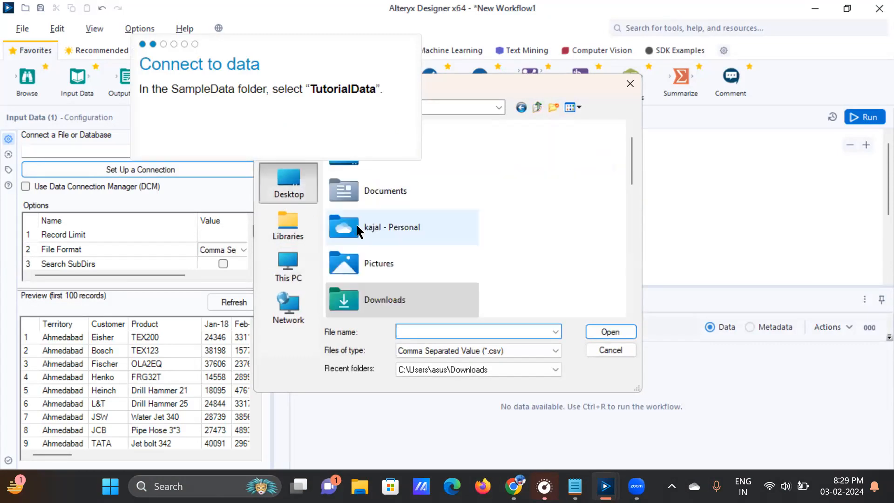
pyautogui.doubleClick(399, 301)
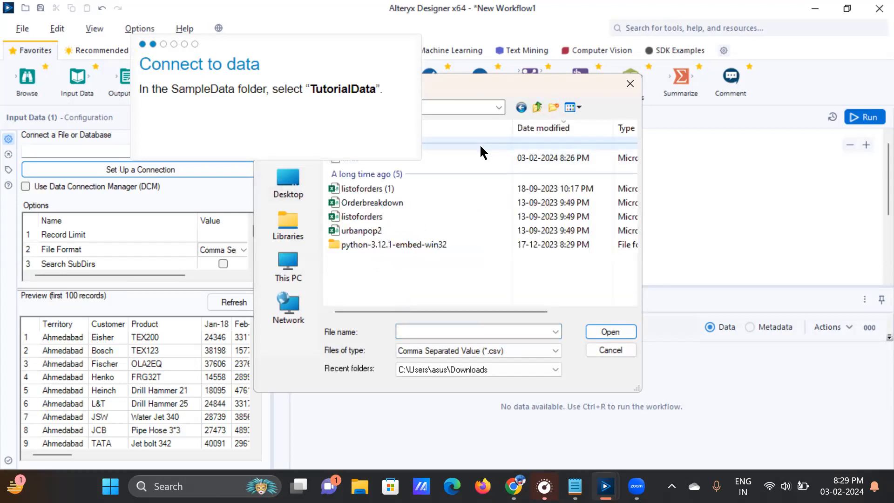
pyautogui.click(484, 161)
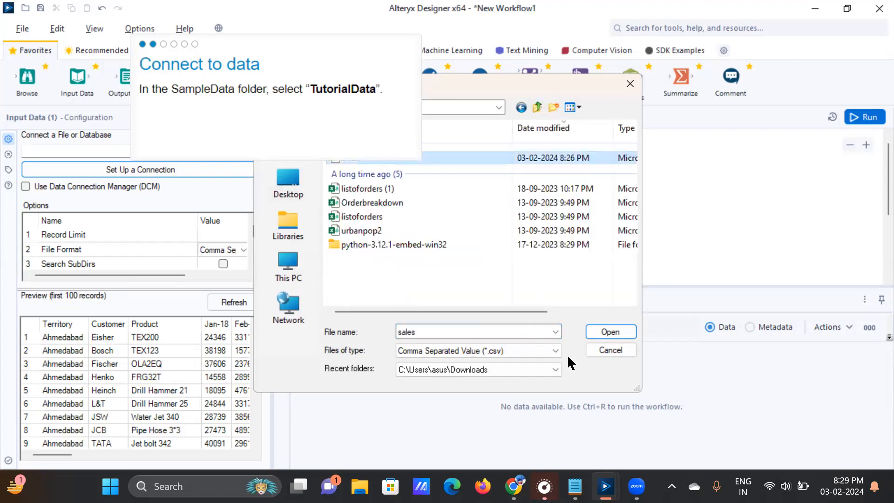
pyautogui.click(611, 332)
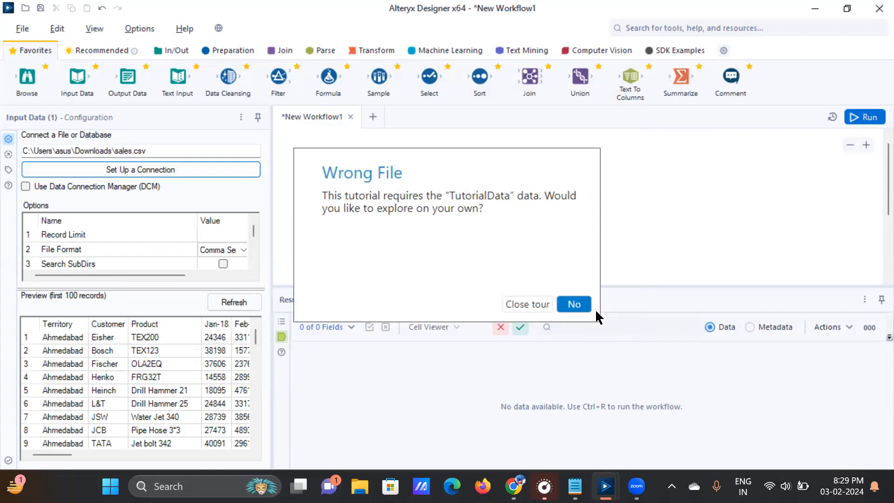
# - Close the guided tour, return to the workflow, and select the sales.csv input on the canvas
pyautogui.click(540, 313)
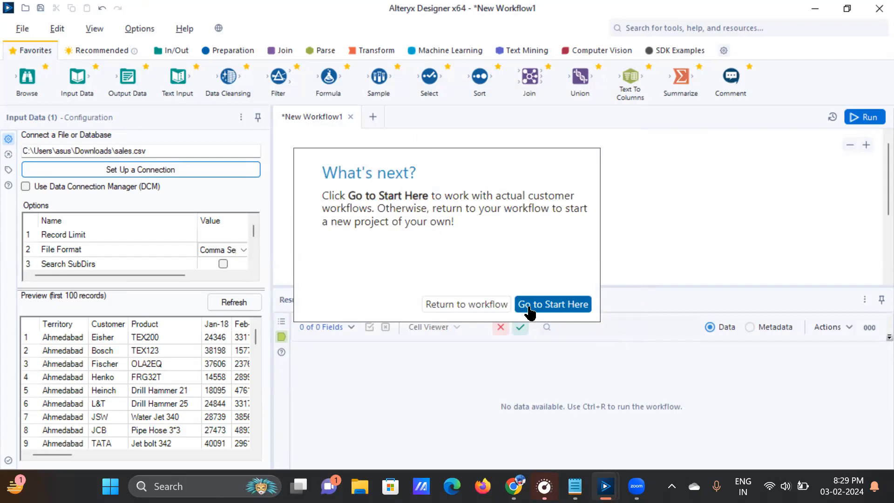
pyautogui.click(497, 311)
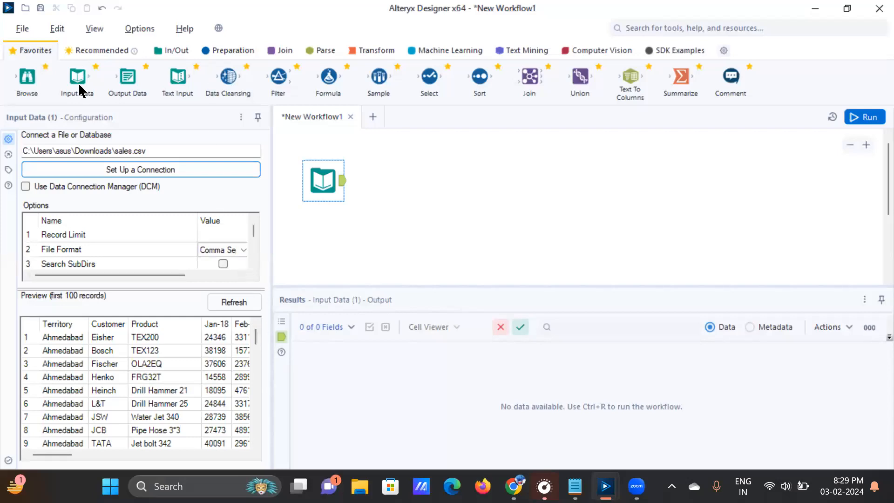
pyautogui.click(343, 186)
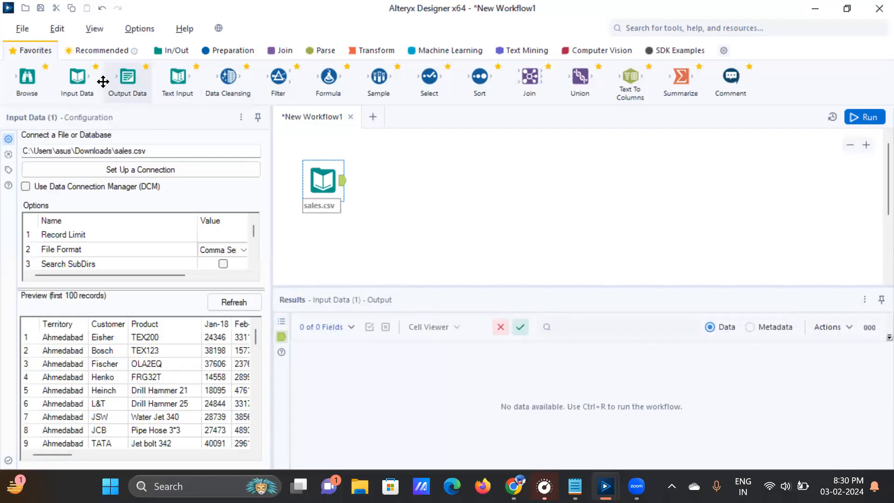
# - Add a Browse tool connected to the sales.csv input's output, run the workflow and dismiss the completion message
pyautogui.click(167, 51)
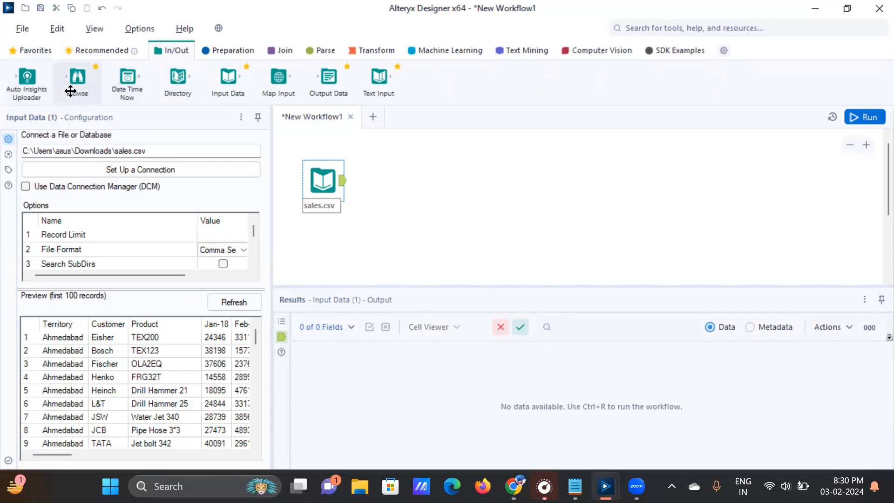
pyautogui.moveTo(76, 80); pyautogui.dragTo(334, 244)
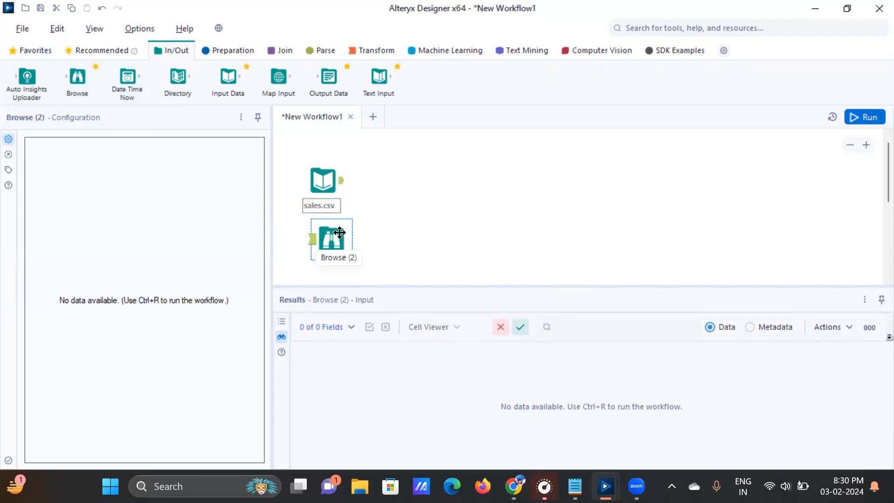
pyautogui.moveTo(339, 233); pyautogui.dragTo(400, 180)
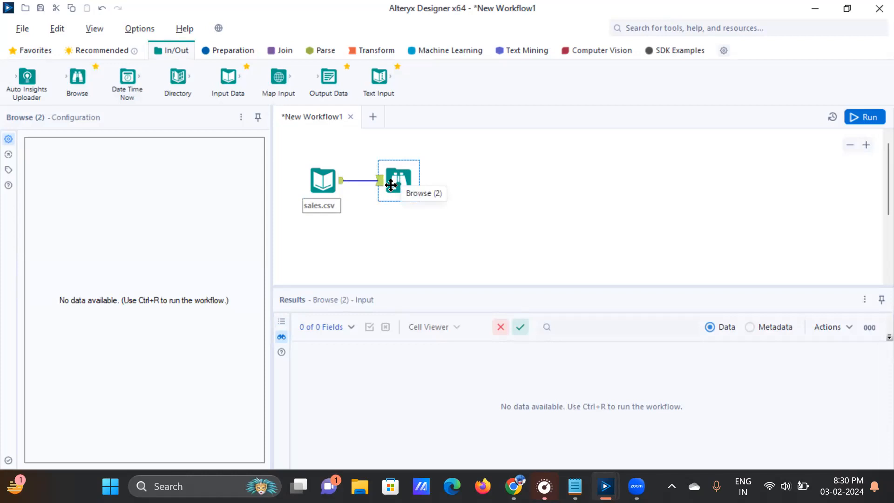
pyautogui.click(871, 118)
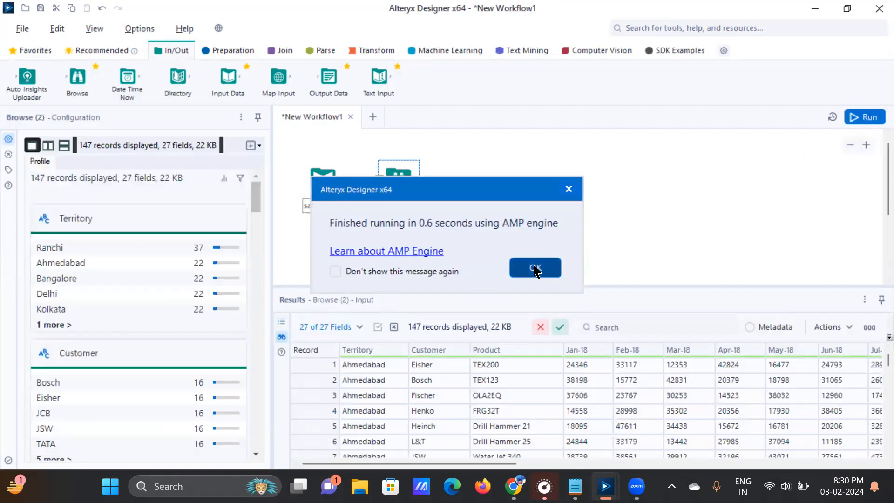
pyautogui.click(536, 269)
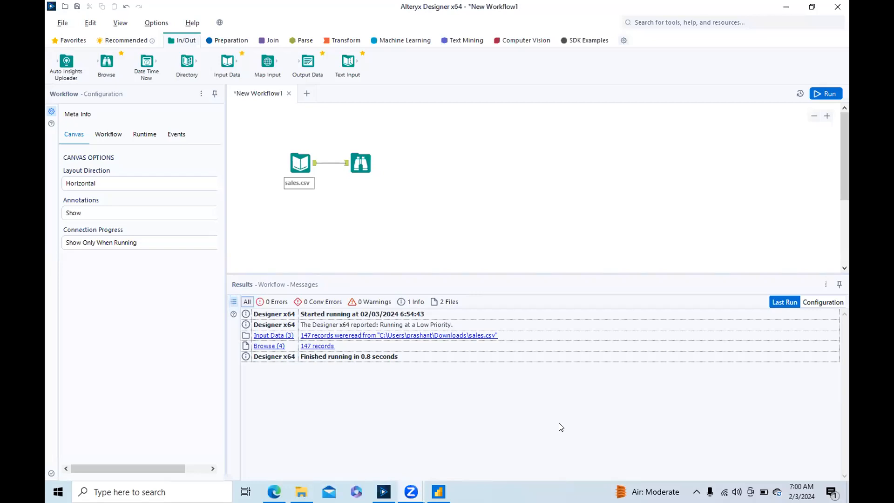
# - Inspect the Browse tool's profile and records, and the sales.csv input's data
pyautogui.click(366, 171)
pyautogui.click(366, 174)
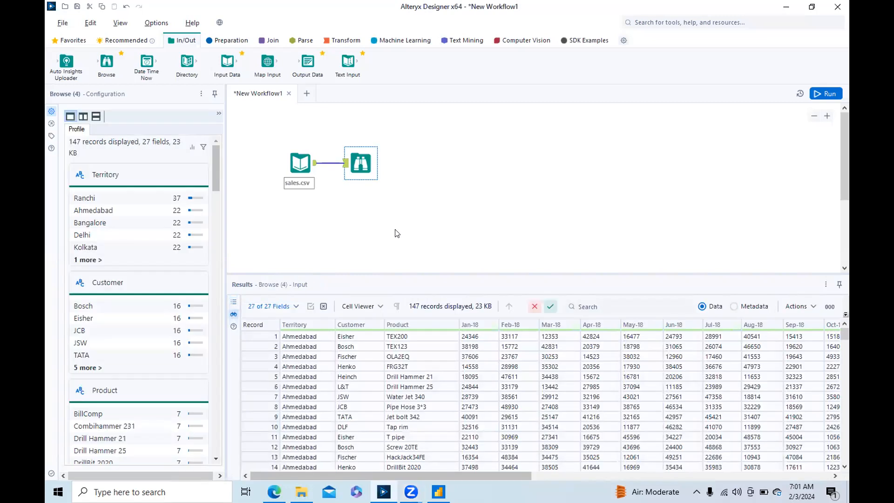
pyautogui.click(308, 164)
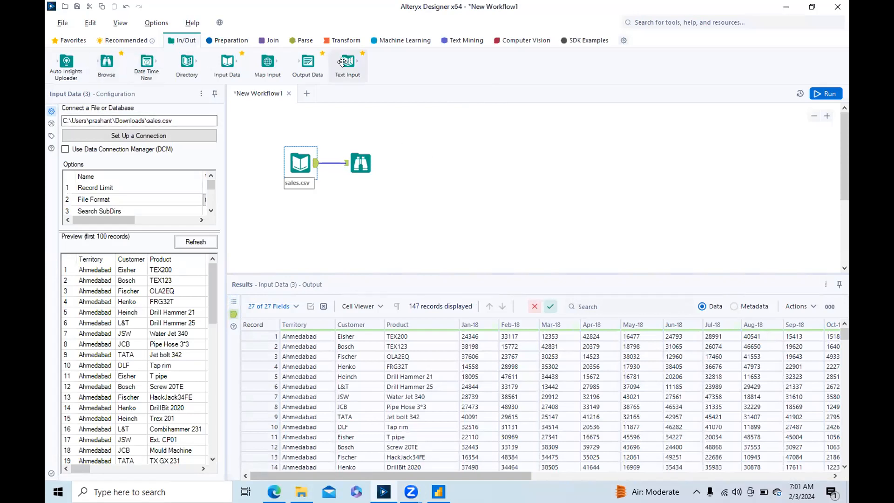
# - Add a Text Input tool above the sales.csv input and name its columns Customer and Type
pyautogui.moveTo(342, 62); pyautogui.dragTo(294, 120)
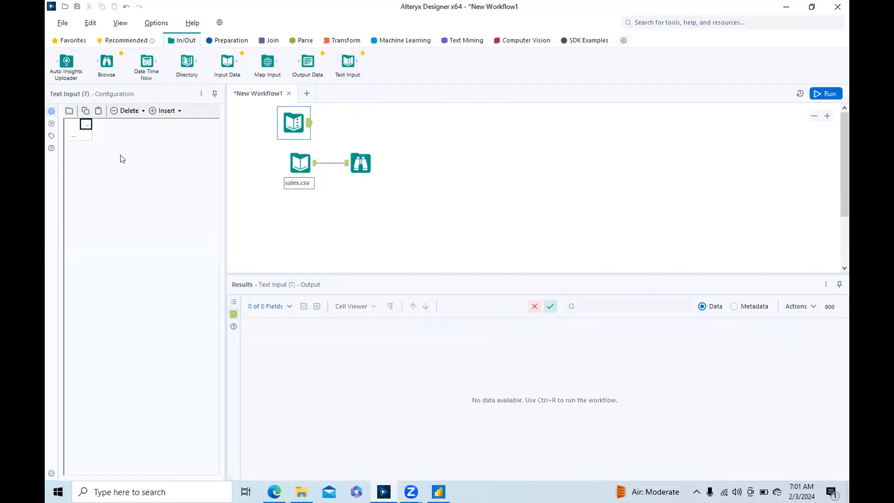
pyautogui.write('Customer')
pyautogui.click(129, 125)
pyautogui.write('Type')
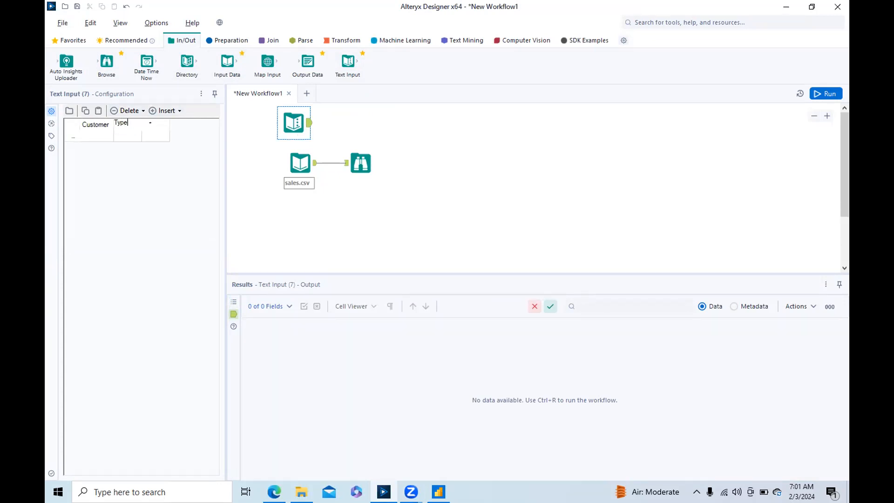
# - Fill the Text Input's Customer column with Adani, TATA, Henko and Heinch
pyautogui.click(94, 136)
pyautogui.write('Adani')
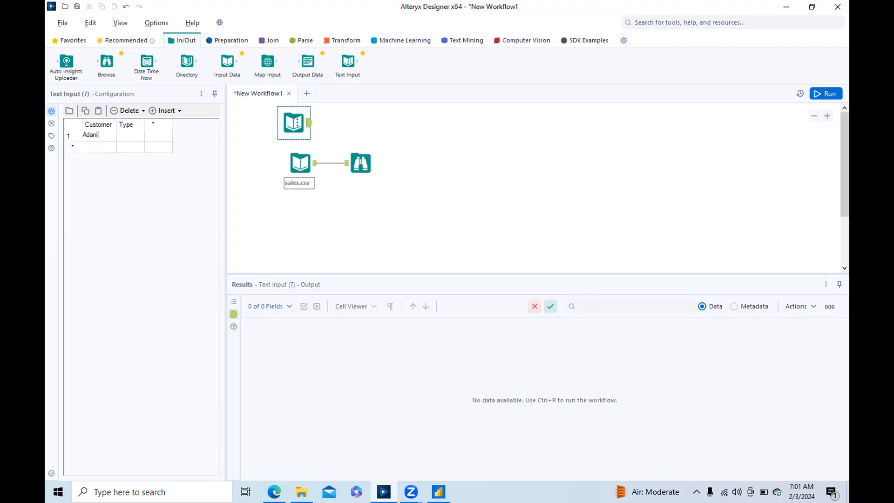
pyautogui.click(92, 149)
pyautogui.write('TATA')
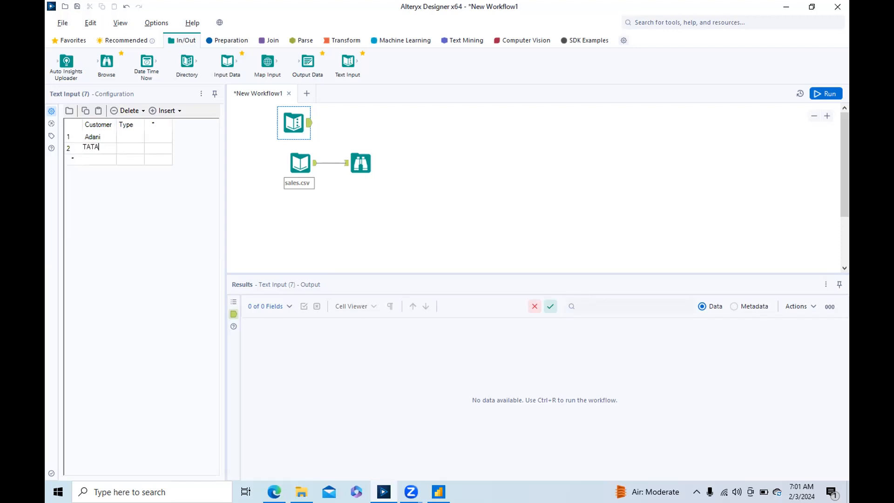
pyautogui.click(85, 159)
pyautogui.write('Henko')
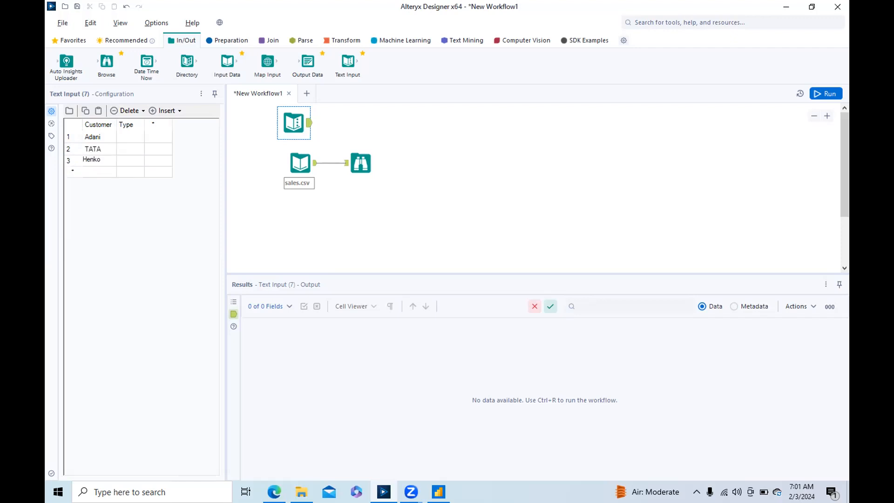
pyautogui.click(105, 174)
pyautogui.write('Heinch')
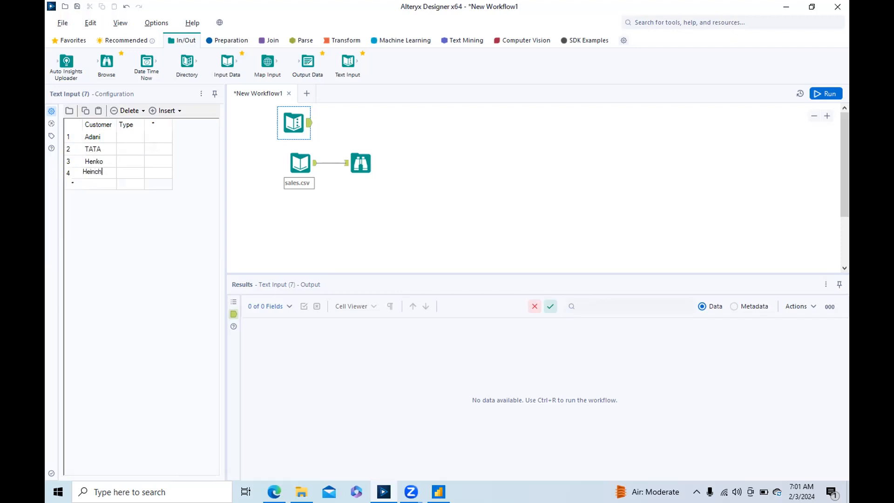
# - Fill the Text Input's Type column with A, B, A and B for the four customers
pyautogui.click(126, 138)
pyautogui.write('A')
pyautogui.click(129, 151)
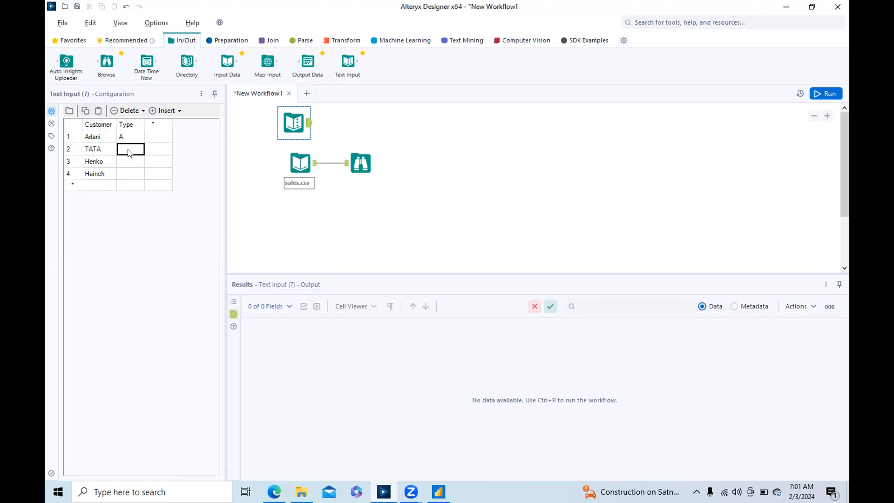
pyautogui.write('B')
pyautogui.click(124, 163)
pyautogui.write('A')
pyautogui.click(128, 175)
pyautogui.write('B')
# - Run the workflow with the Text Input's output selected, without updating to the AMP engine, and close the completion message
pyautogui.click(305, 122)
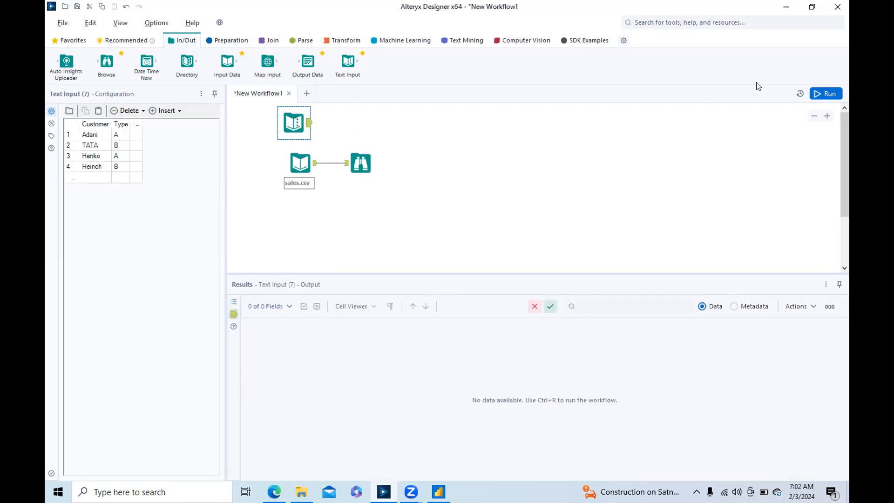
pyautogui.click(813, 94)
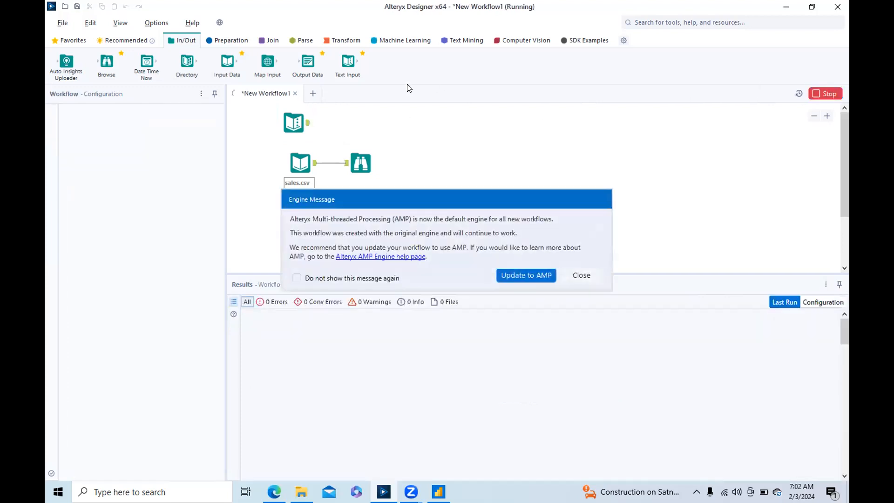
pyautogui.click(580, 274)
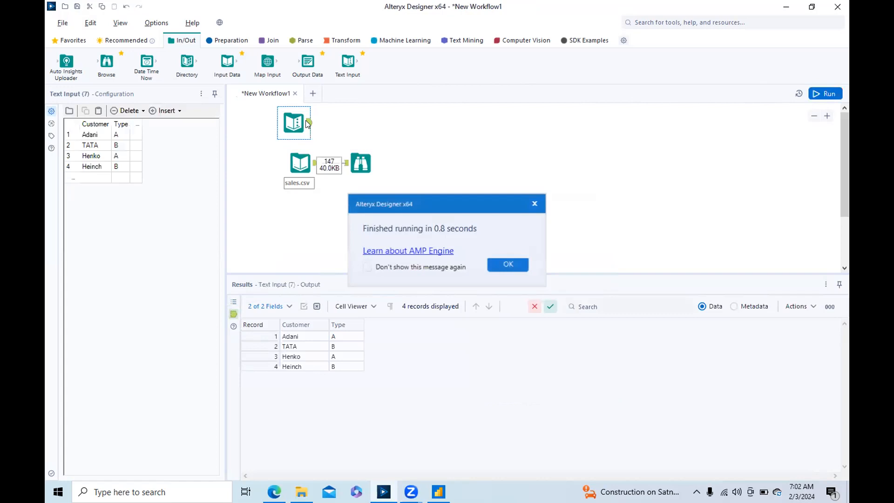
pyautogui.click(535, 201)
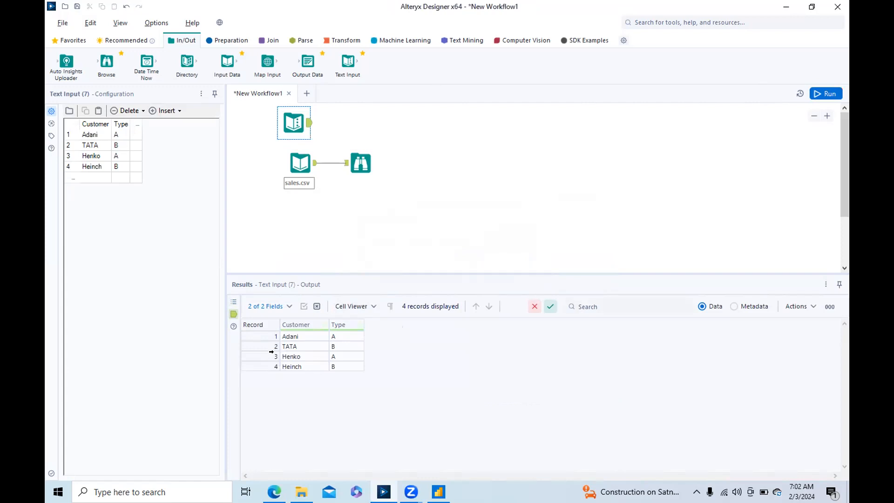
# - Compare the field metadata of the Text Input and sales.csv outputs, and return the Text Input results to the data view
pyautogui.click(734, 307)
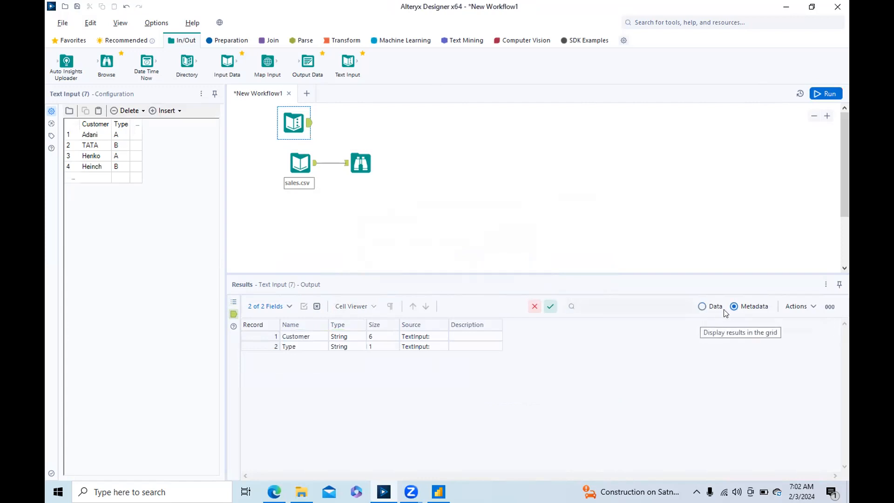
pyautogui.click(703, 307)
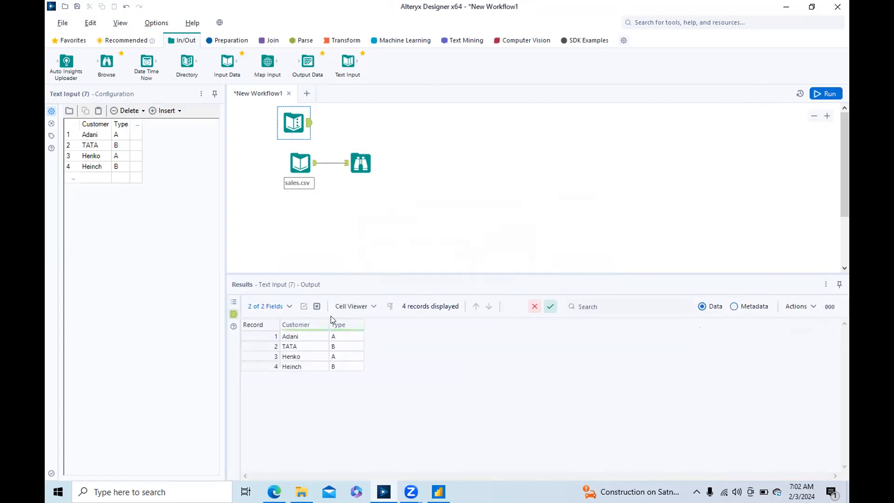
pyautogui.click(734, 306)
pyautogui.click(300, 163)
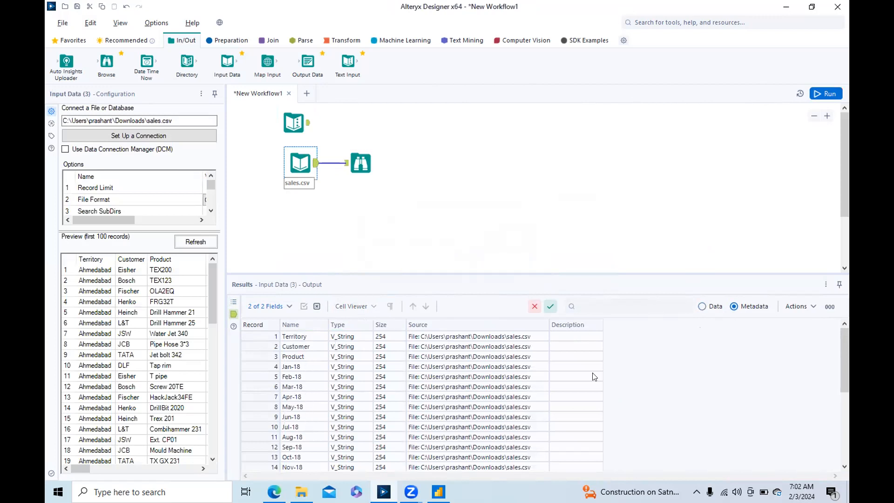
pyautogui.moveTo(844, 351)
pyautogui.mouseDown()
pyautogui.moveTo(845, 453)
pyautogui.moveTo(845, 356)
pyautogui.mouseUp()
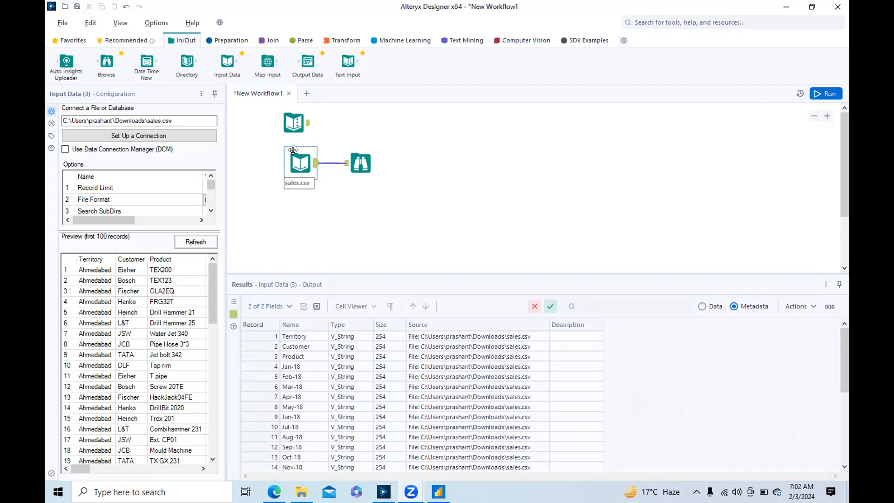
pyautogui.click(309, 121)
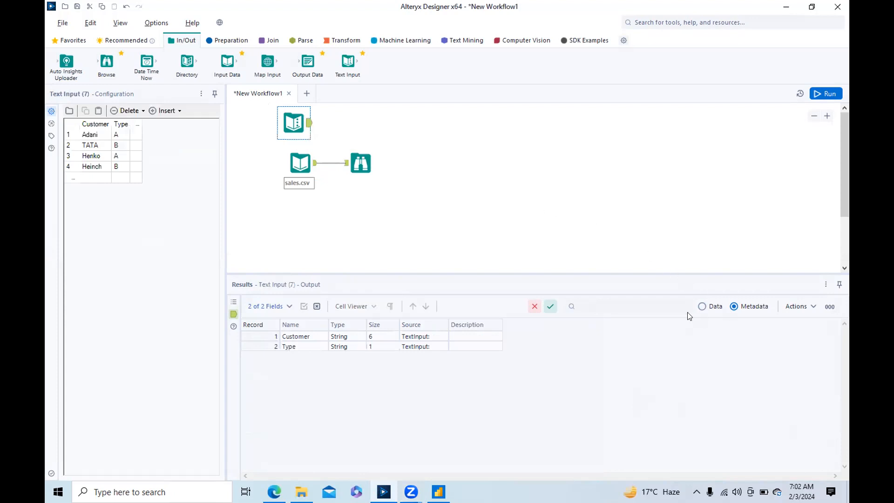
pyautogui.click(702, 307)
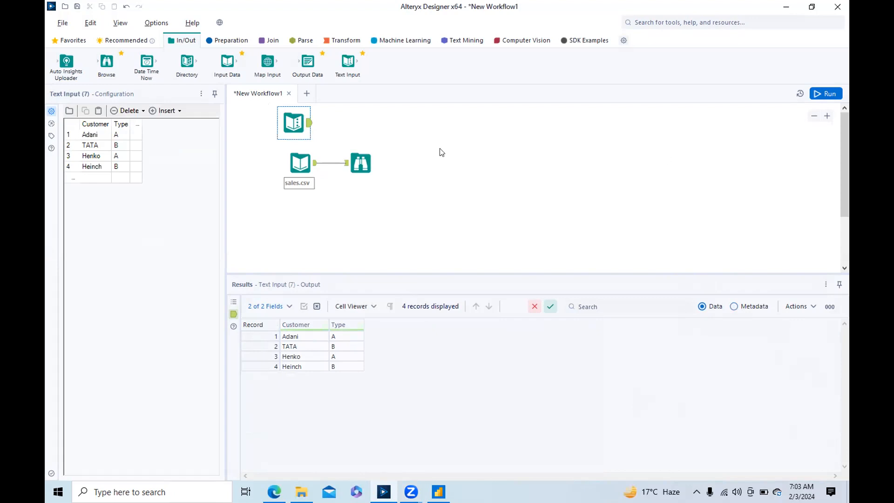
# - Align the Text Input tool directly above the sales.csv input and save the workflow in Downloads as "alteryx day1"
pyautogui.moveTo(292, 121); pyautogui.dragTo(297, 134)
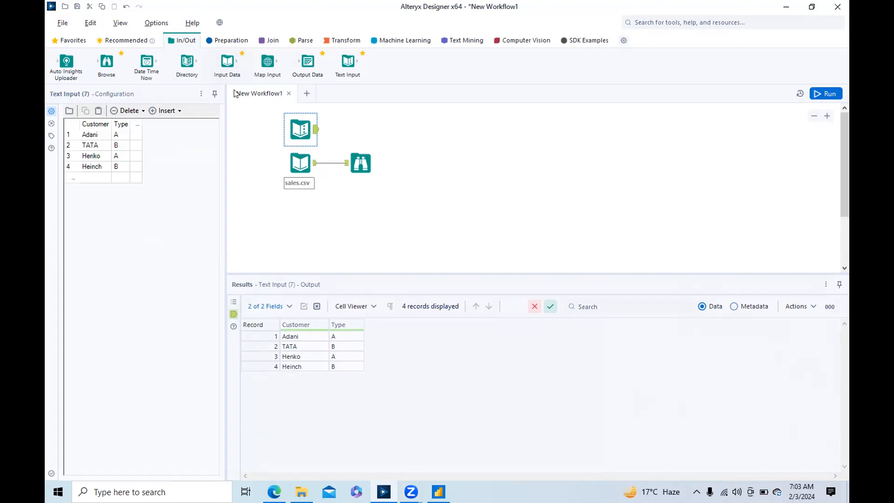
pyautogui.click(61, 23)
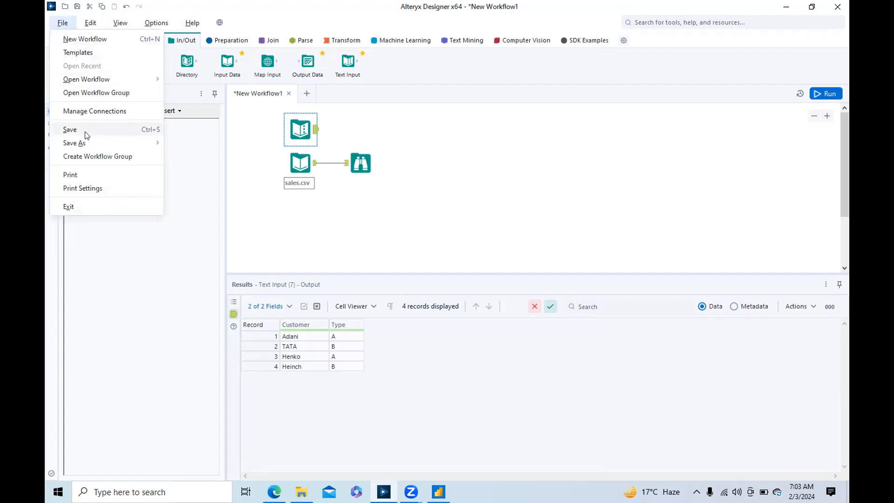
pyautogui.click(181, 153)
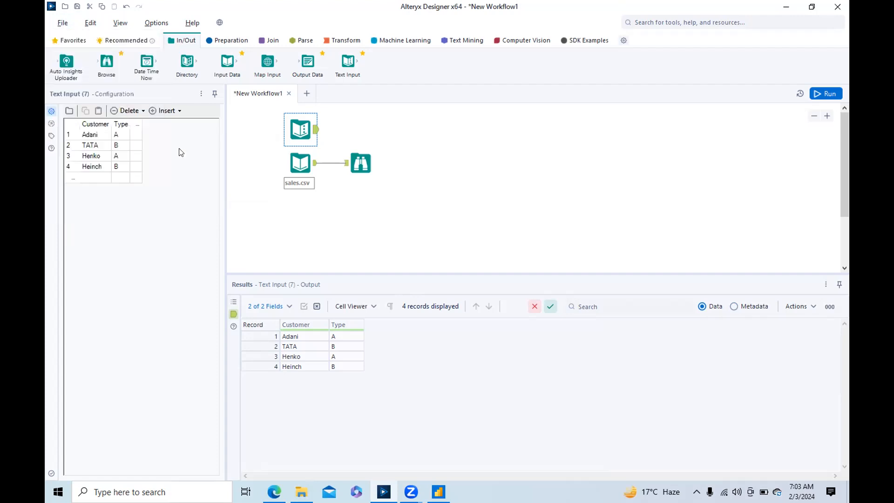
pyautogui.moveTo(131, 146); pyautogui.dragTo(131, 103)
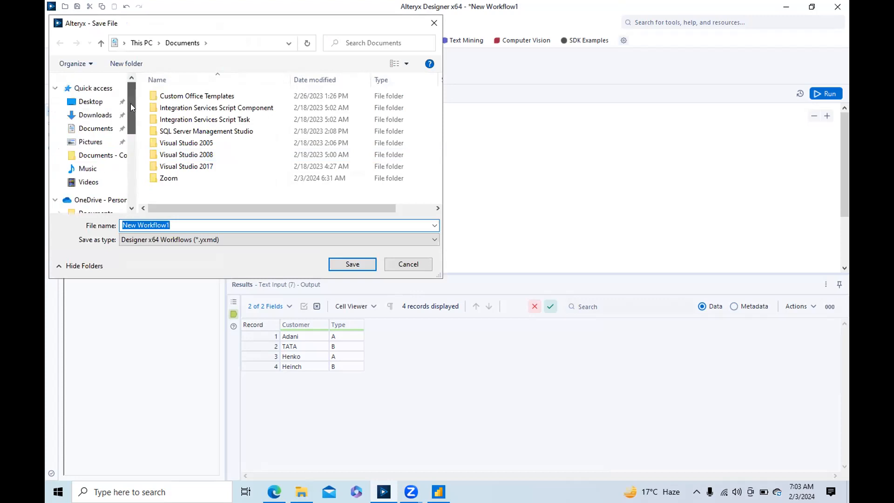
pyautogui.click(93, 115)
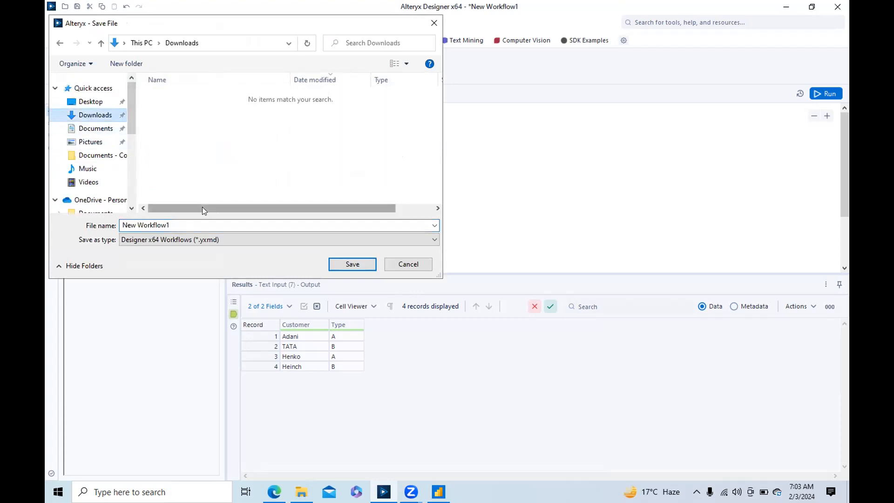
pyautogui.moveTo(180, 226); pyautogui.dragTo(120, 226)
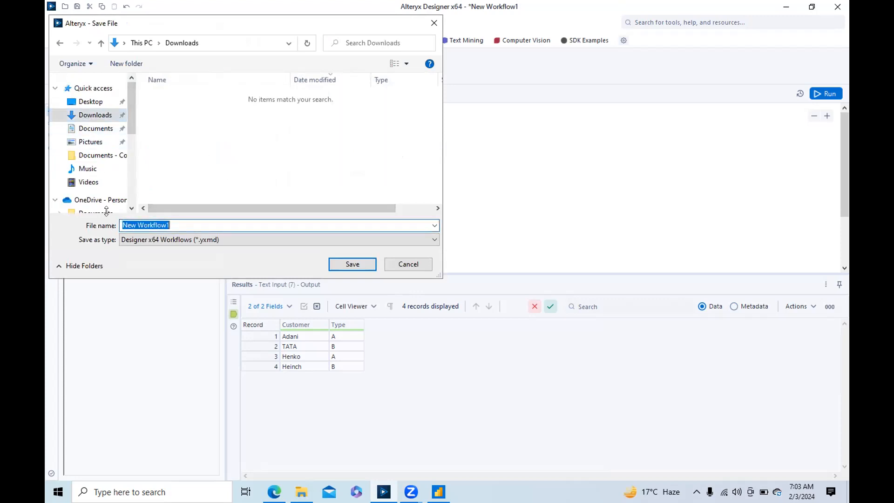
pyautogui.write('a')
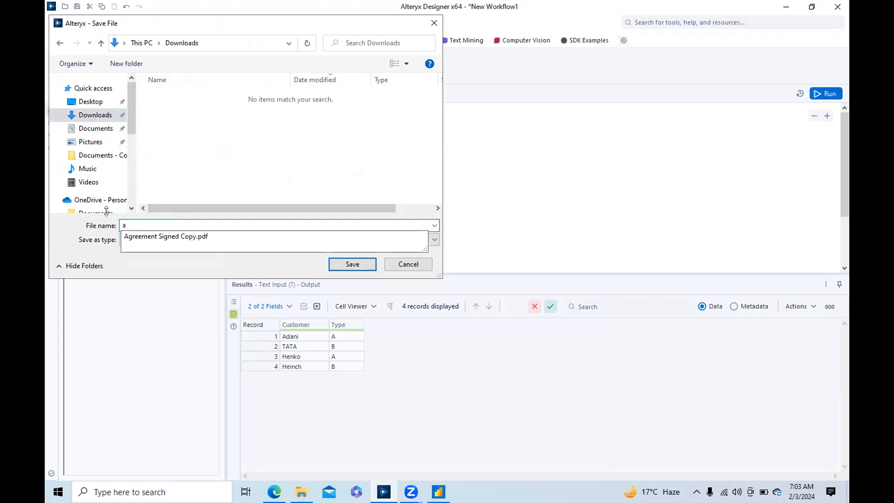
pyautogui.write('lteryx dat')
pyautogui.press('BackSpace')
pyautogui.write('y1')
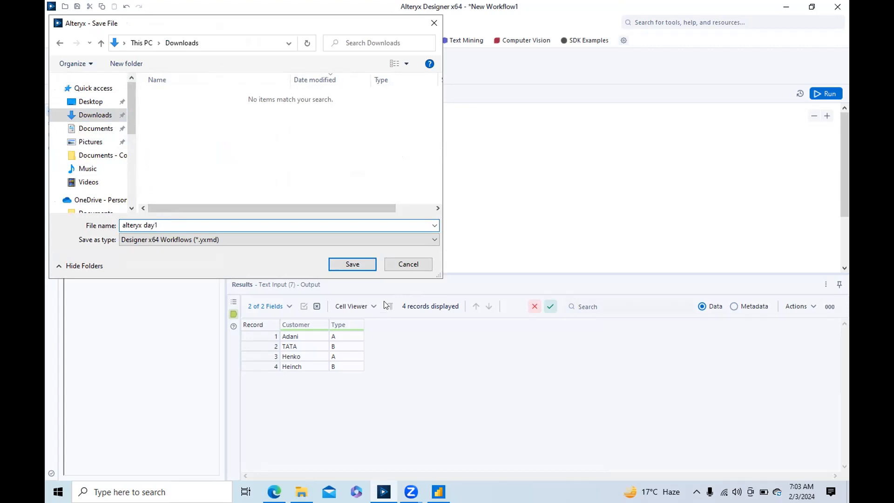
pyautogui.click(352, 264)
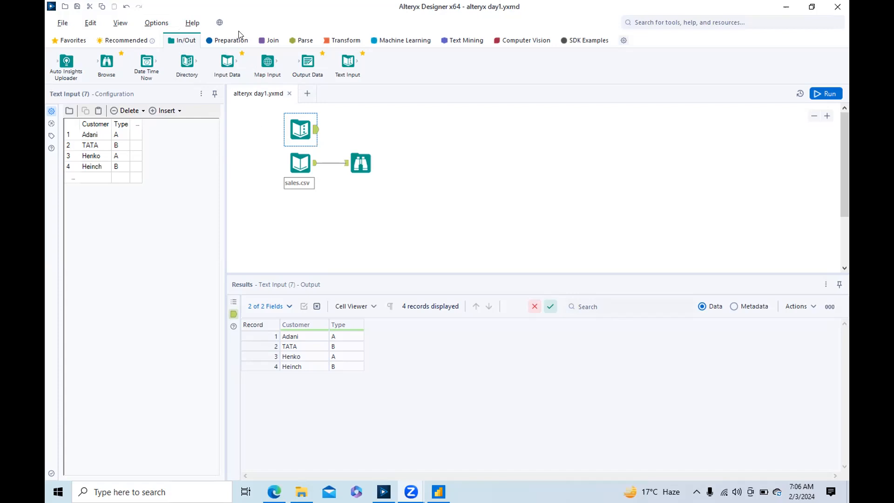
# - Insert a Select tool on the connection between the sales.csv input and its Browse tool
pyautogui.click(234, 41)
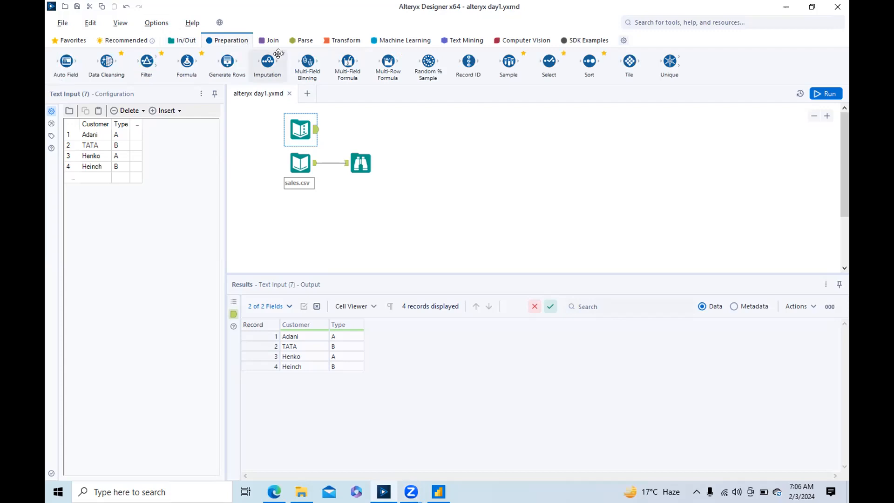
pyautogui.moveTo(547, 70); pyautogui.dragTo(330, 160)
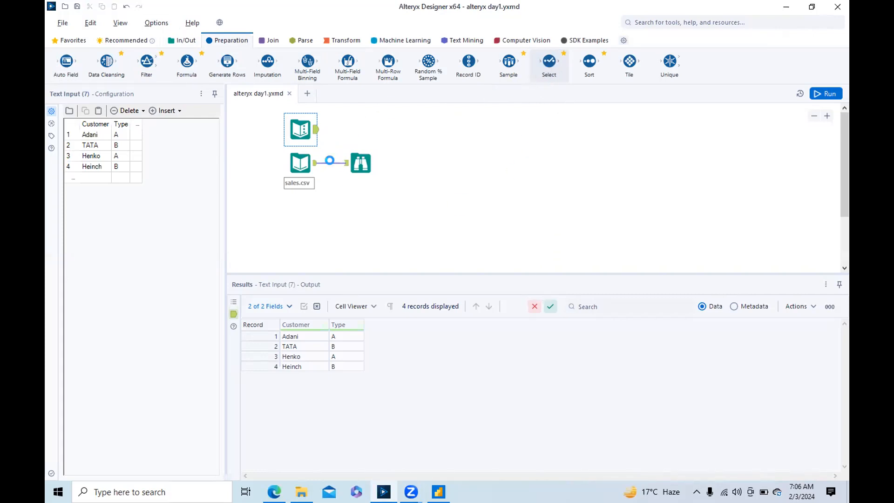
# - Open the Select tool's configuration and widen its pane to show the Rename and Description columns
pyautogui.click(345, 165)
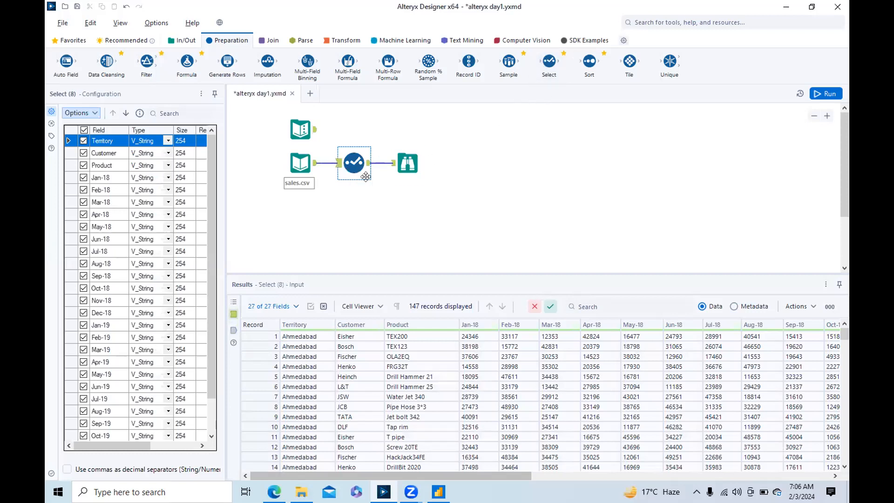
pyautogui.moveTo(212, 157); pyautogui.dragTo(205, 130)
pyautogui.moveTo(224, 122); pyautogui.dragTo(295, 122)
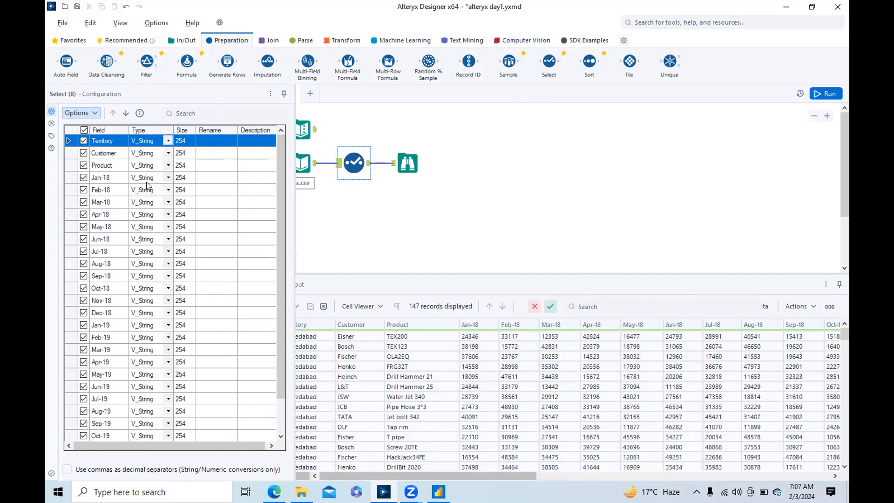
# - Change the data type of the Jan-18, Feb-18 and Mar-18 fields to Int64 in the Select tool
pyautogui.click(169, 180)
pyautogui.click(169, 179)
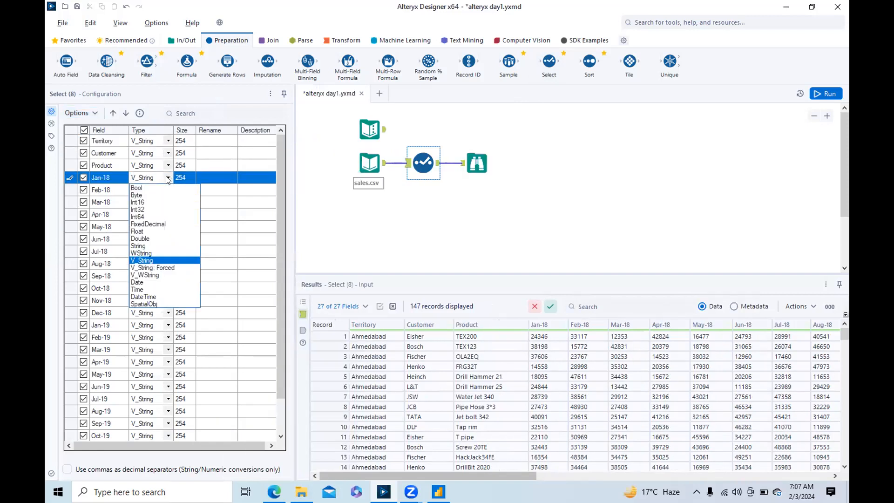
pyautogui.click(161, 217)
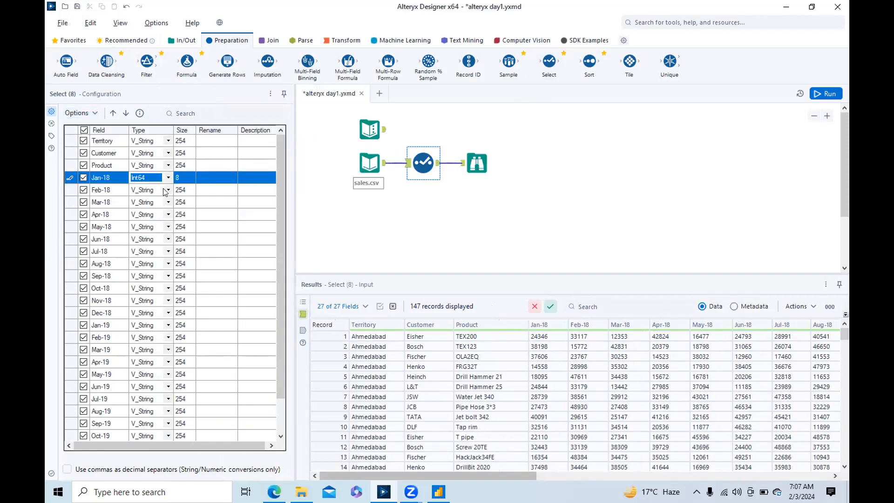
pyautogui.click(166, 190)
pyautogui.click(167, 191)
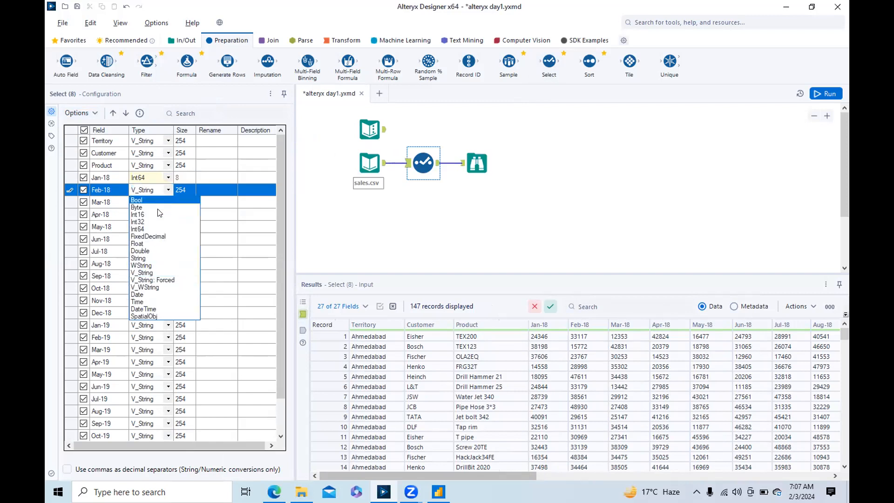
pyautogui.click(156, 229)
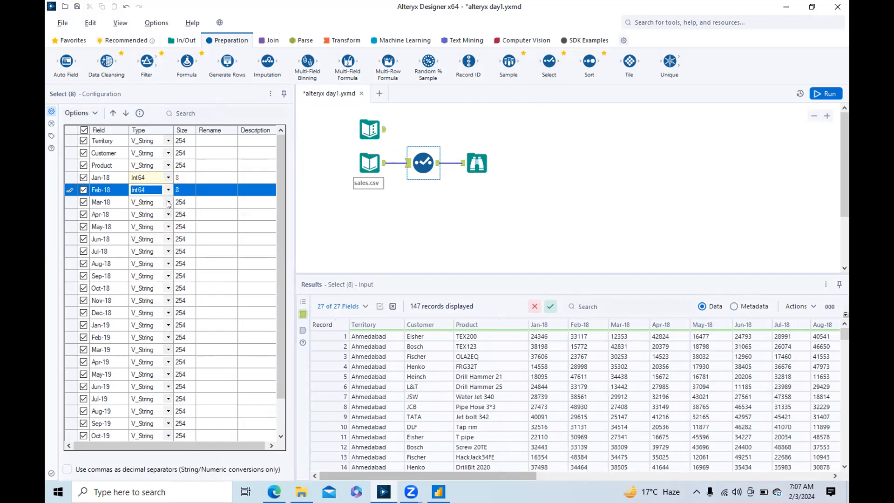
pyautogui.click(168, 203)
pyautogui.click(168, 203)
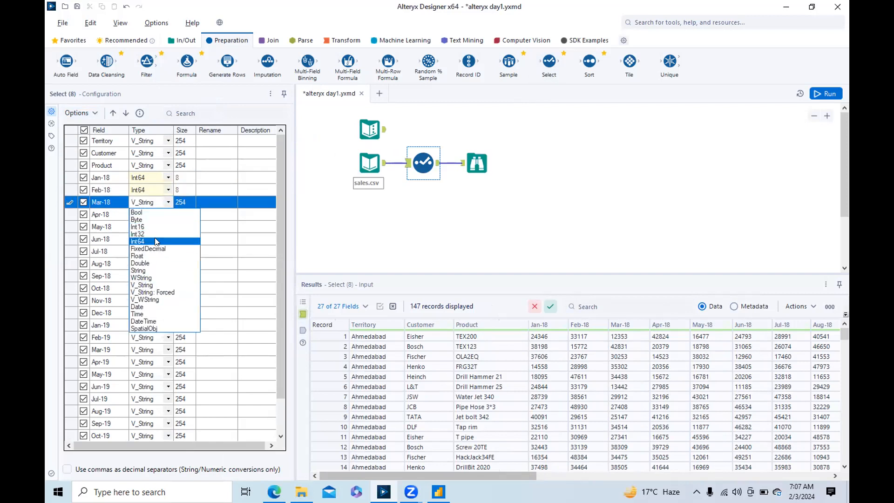
pyautogui.click(166, 240)
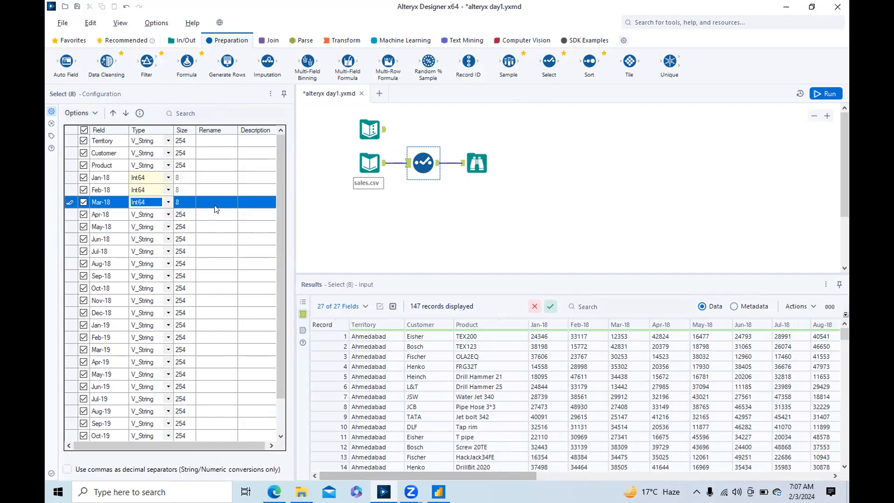
# - Rename the Jan-18 field as "jnsales" in the Select tool's configuration
pyautogui.click(530, 187)
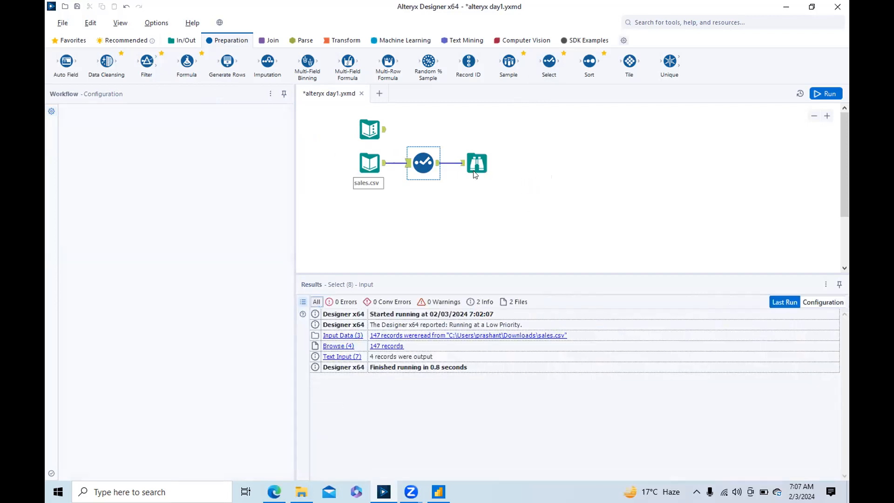
pyautogui.click(432, 165)
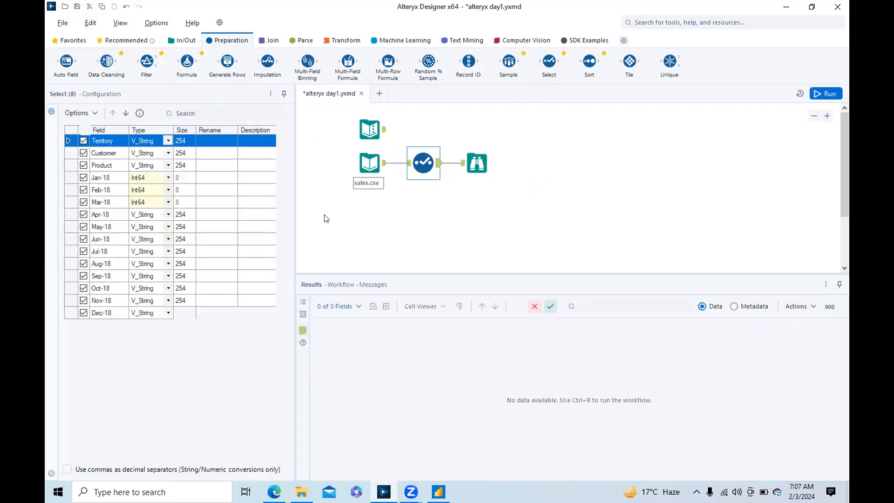
pyautogui.click(212, 136)
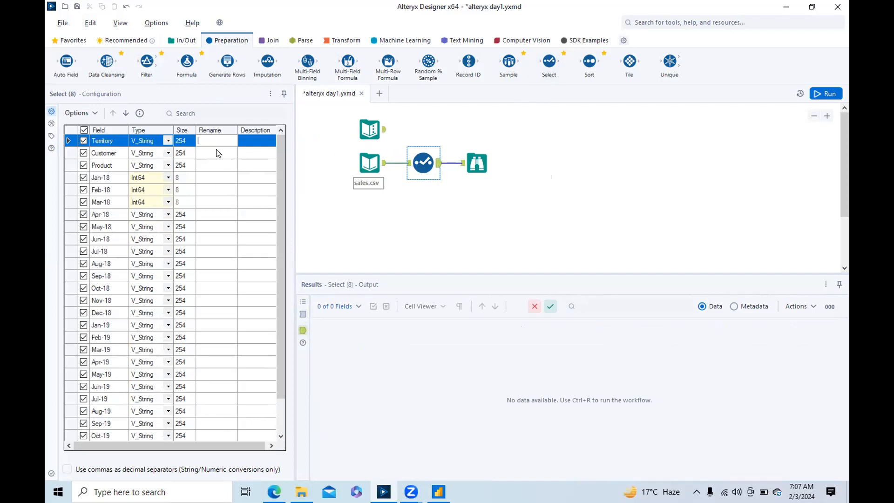
pyautogui.click(216, 151)
pyautogui.click(217, 169)
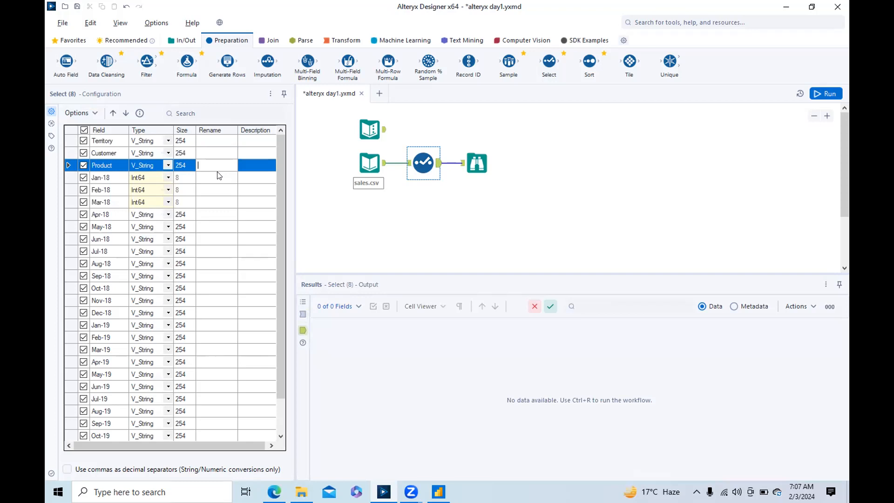
pyautogui.click(219, 175)
pyautogui.click(212, 173)
pyautogui.write('jnsales')
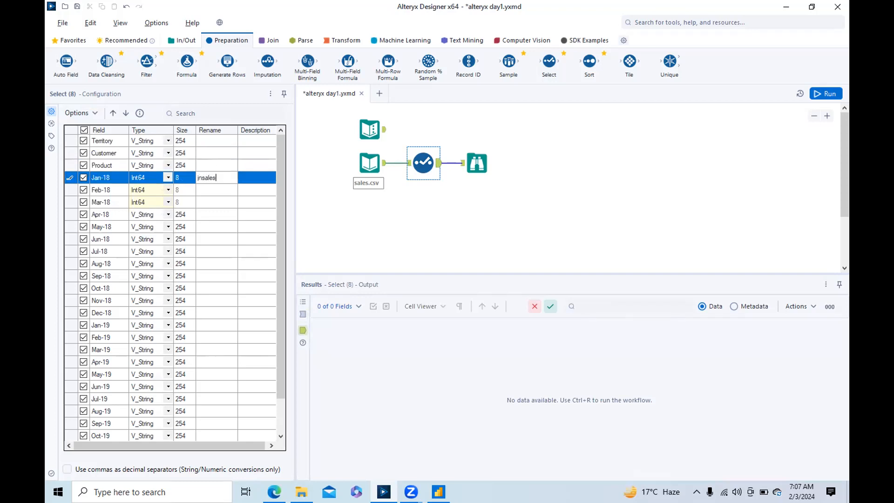